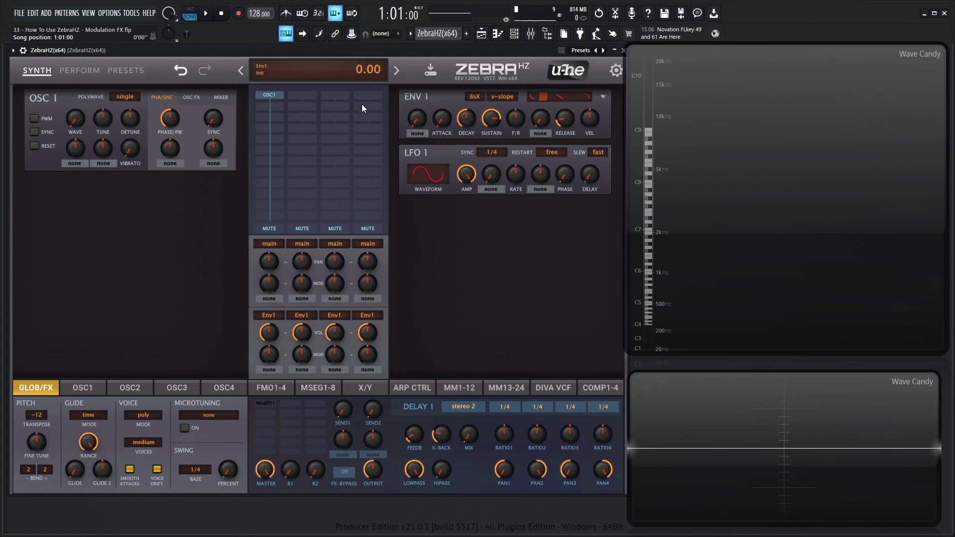
Enable phase reset for oscillator 1 via the menu under the Zebra display.
{"action": "left_click", "coordinate": [331, 75]}
{"action": "left_click", "coordinate": [343, 81]}
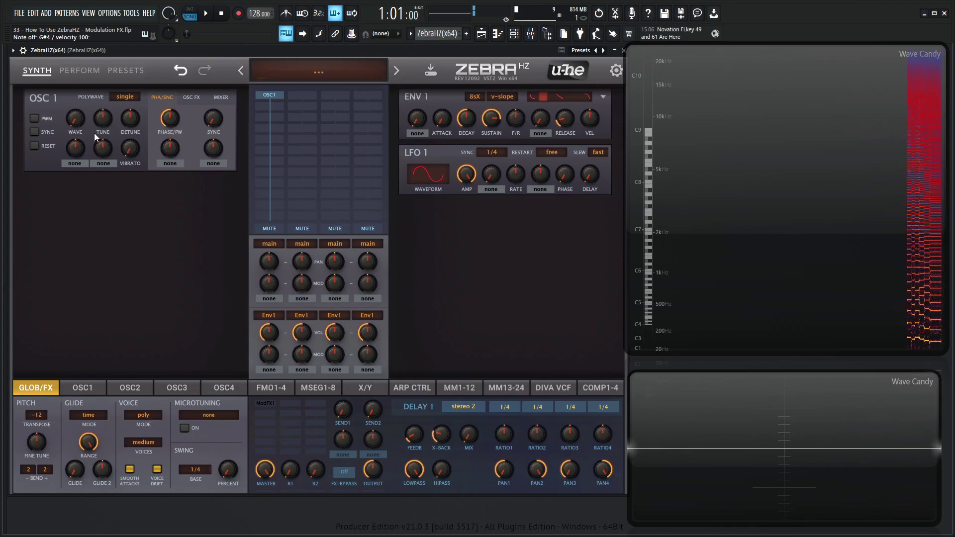
{"action": "left_click", "coordinate": [38, 147]}
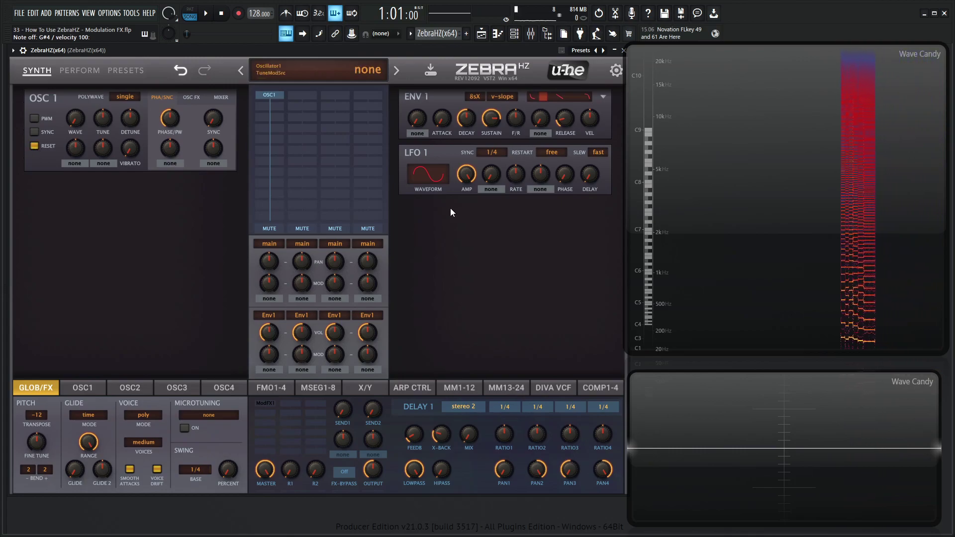
{"action": "left_click", "coordinate": [269, 405]}
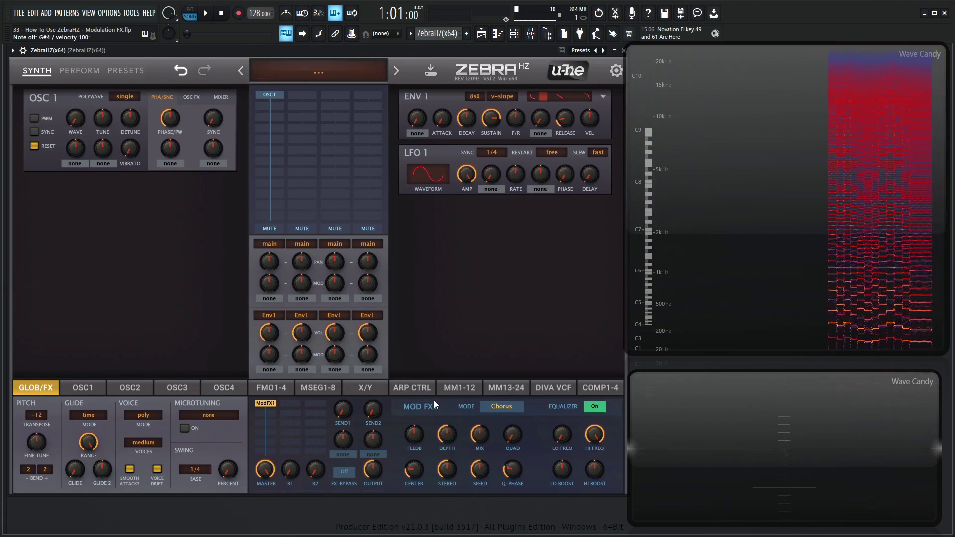
{"action": "left_click", "coordinate": [502, 407]}
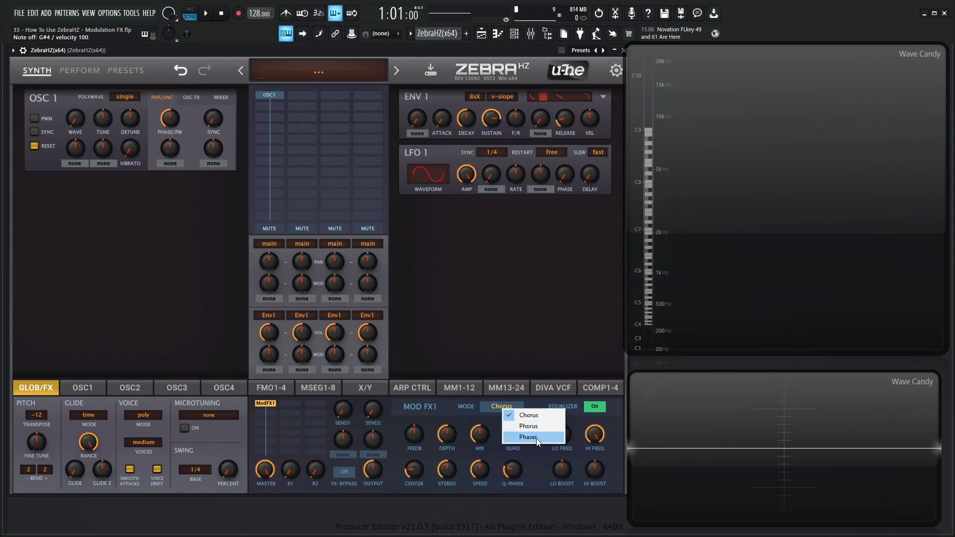
{"action": "left_click", "coordinate": [442, 410]}
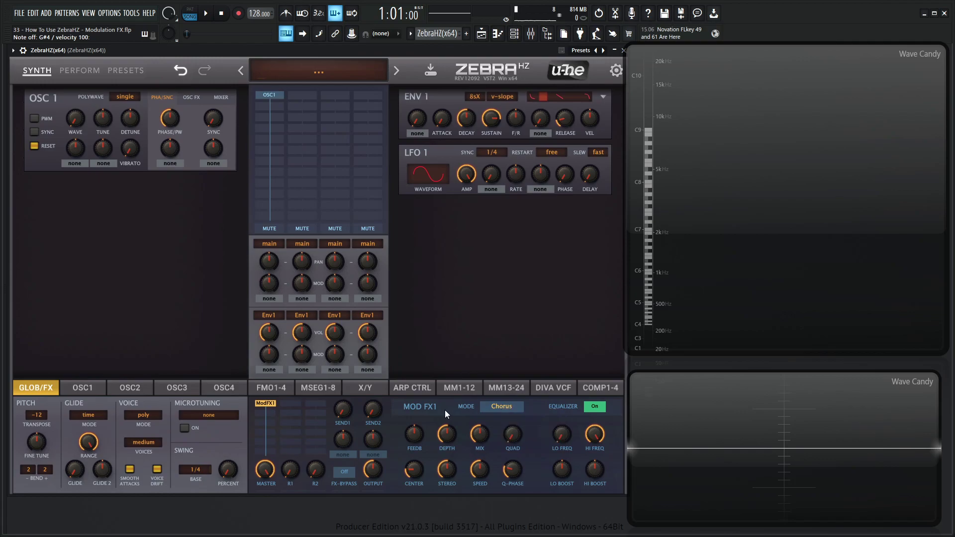
Raise the chorus feedback to about 64, then pull it back to 32%.
{"action": "mouse_move", "coordinate": [431, 437]}
{"action": "left_click_drag", "start_coordinate": [416, 437], "coordinate": [420, 416]}
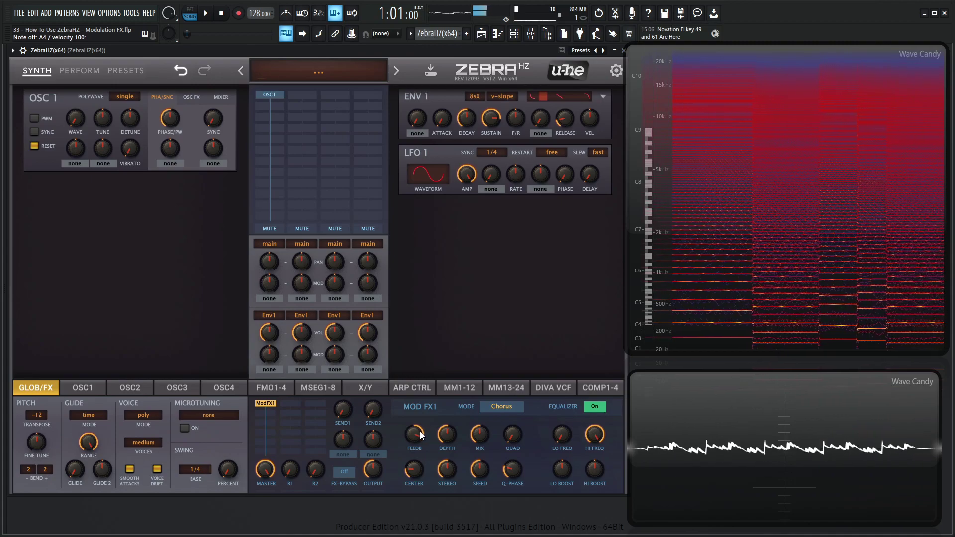
{"action": "left_click_drag", "start_coordinate": [419, 433], "coordinate": [412, 483]}
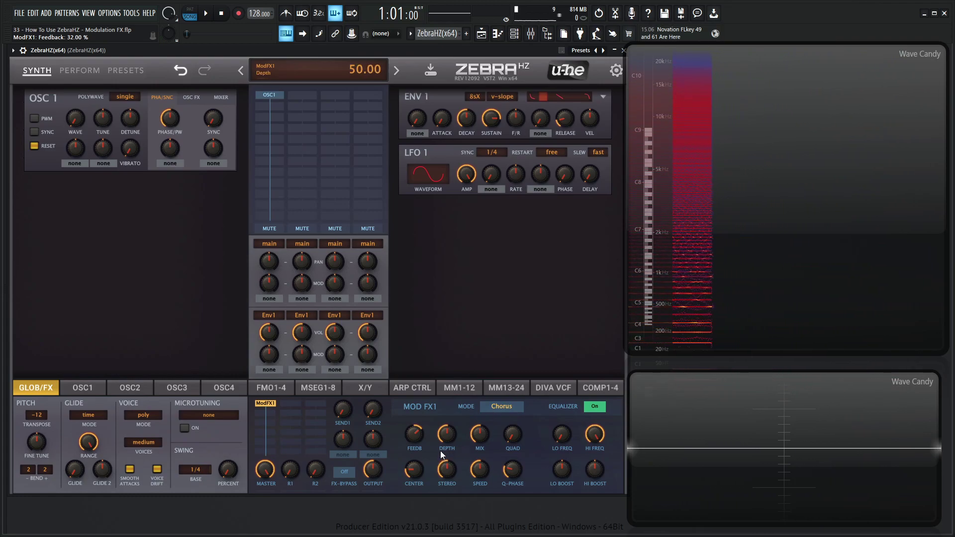
Raise chorus center to about 50 and sweep chorus depth between 0 and near maximum.
{"action": "mouse_move", "coordinate": [416, 471]}
{"action": "left_mouse_down"}
{"action": "mouse_move", "coordinate": [416, 436]}
{"action": "mouse_move", "coordinate": [419, 469]}
{"action": "left_mouse_up"}
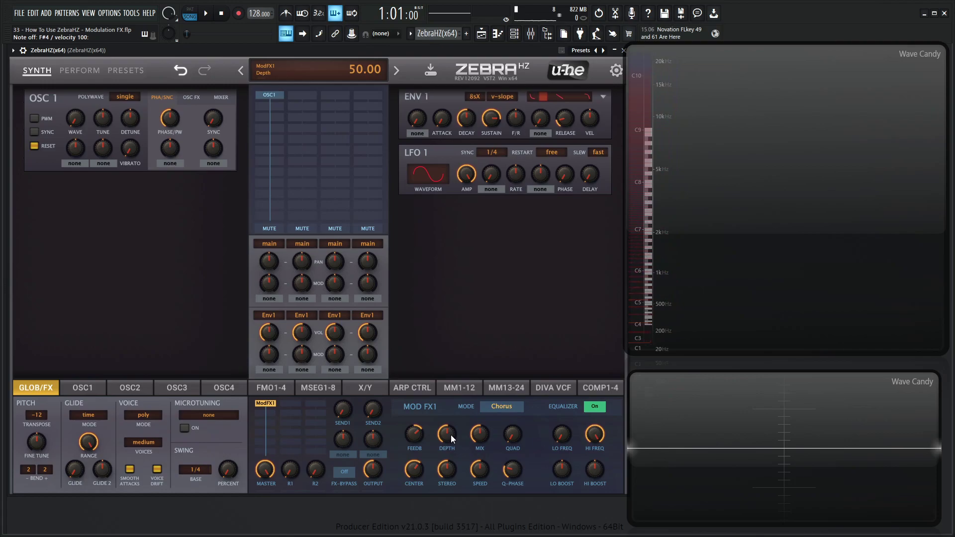
{"action": "left_click_drag", "start_coordinate": [448, 439], "coordinate": [453, 385]}
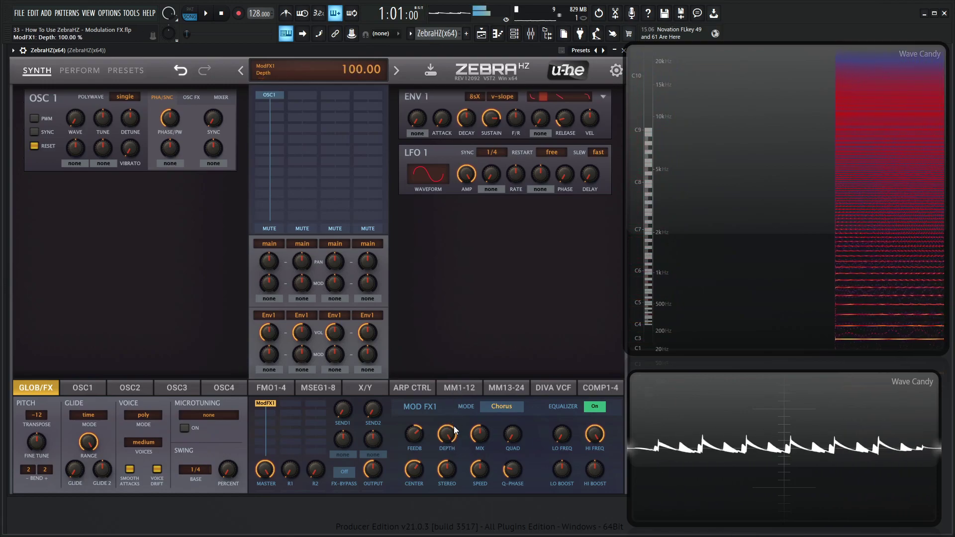
{"action": "mouse_move", "coordinate": [455, 425]}
{"action": "left_mouse_down"}
{"action": "mouse_move", "coordinate": [458, 494]}
{"action": "mouse_move", "coordinate": [452, 418]}
{"action": "left_mouse_up"}
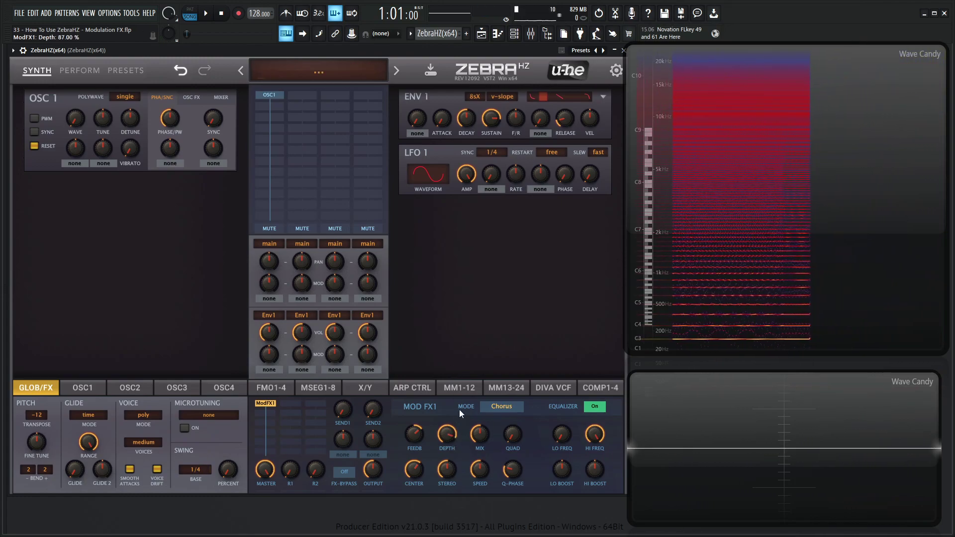
{"action": "left_click_drag", "start_coordinate": [452, 413], "coordinate": [452, 388]}
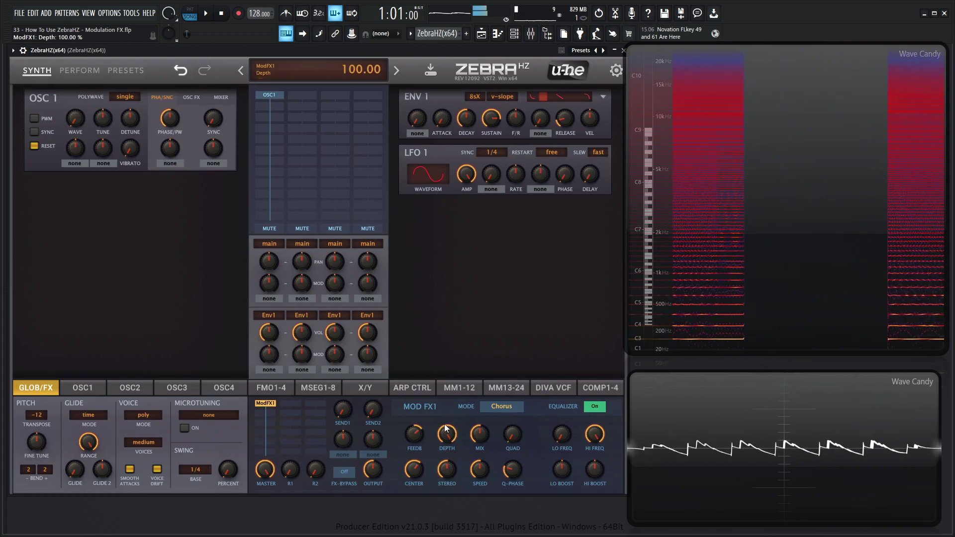
{"action": "scroll", "coordinate": [449, 434], "scroll_direction": "down", "scroll_amount": 15}
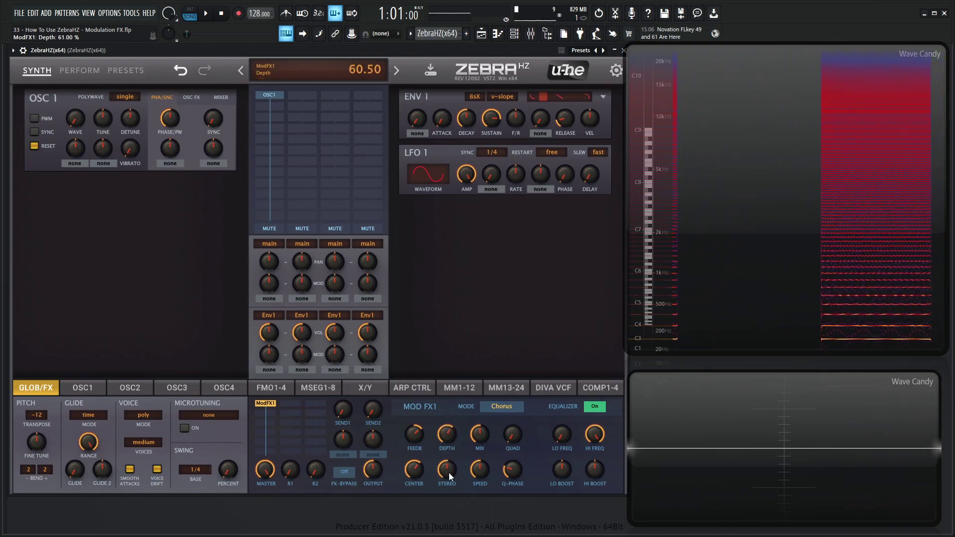
{"action": "scroll", "coordinate": [449, 435], "scroll_direction": "down", "scroll_amount": 2}
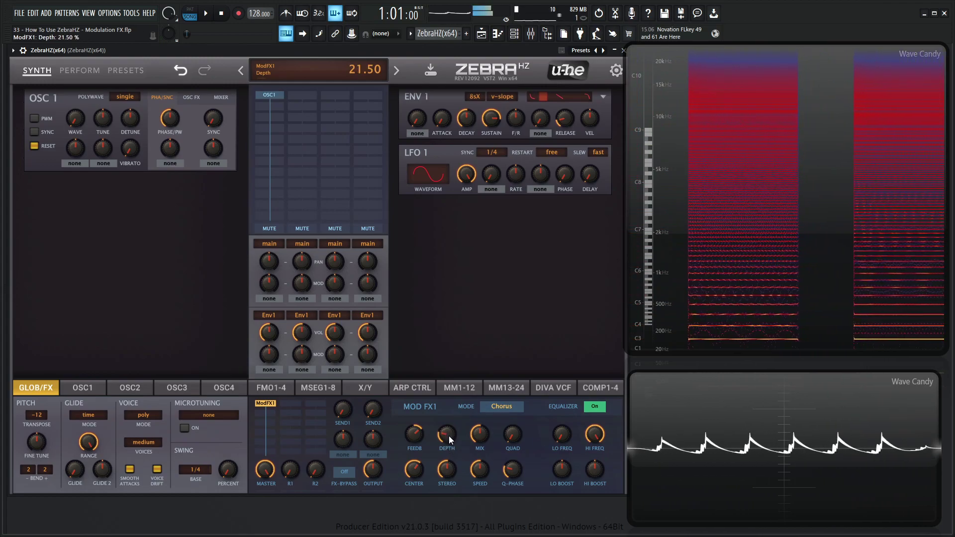
{"action": "scroll", "coordinate": [449, 435], "scroll_direction": "up", "scroll_amount": 1}
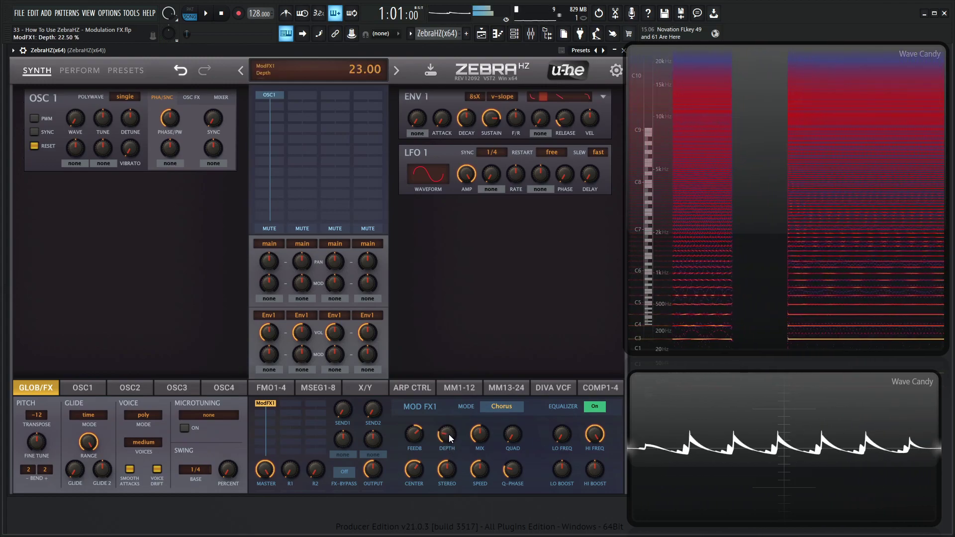
{"action": "left_click_drag", "start_coordinate": [451, 437], "coordinate": [451, 463]}
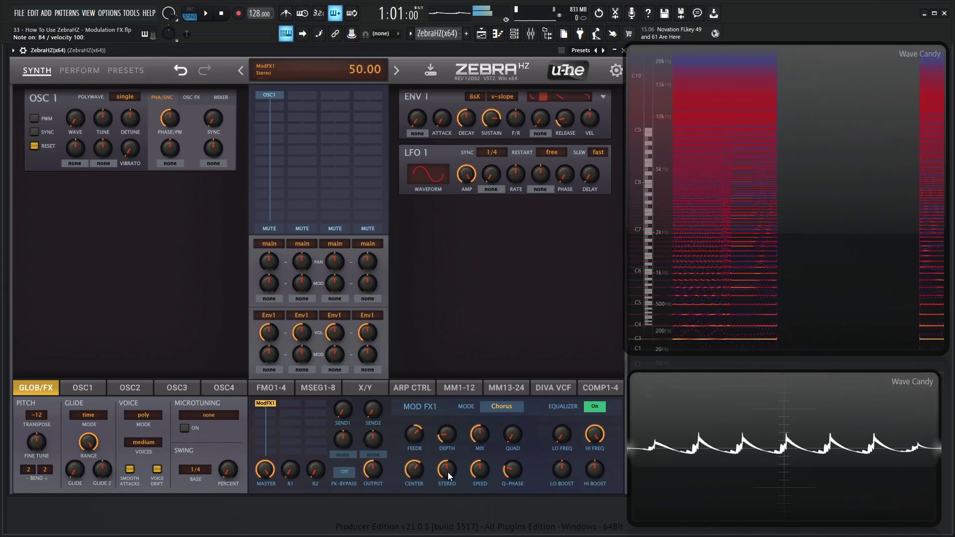
Set chorus depth to about 42, sweep stereo to maximum, and raise main output to 126.
{"action": "left_click_drag", "start_coordinate": [448, 435], "coordinate": [446, 414]}
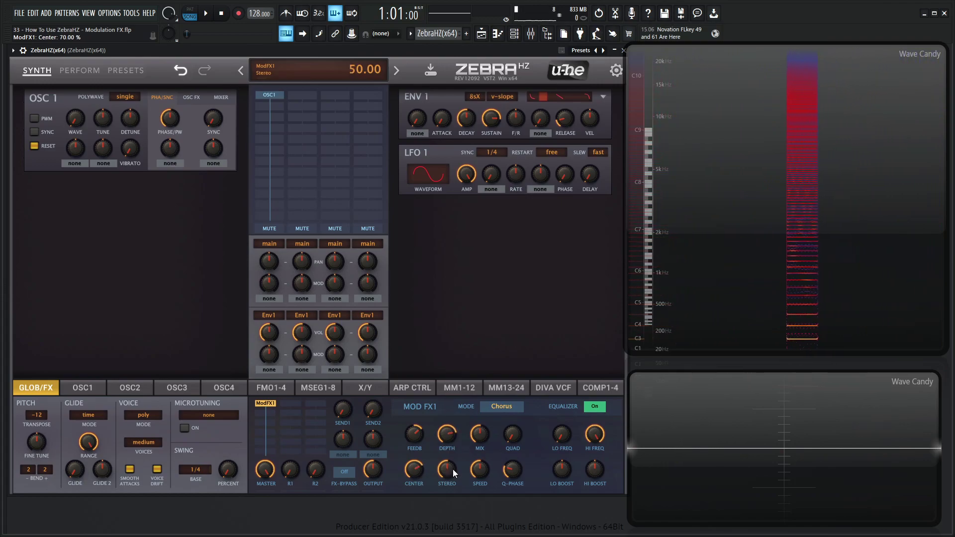
{"action": "left_click_drag", "start_coordinate": [452, 470], "coordinate": [450, 413]}
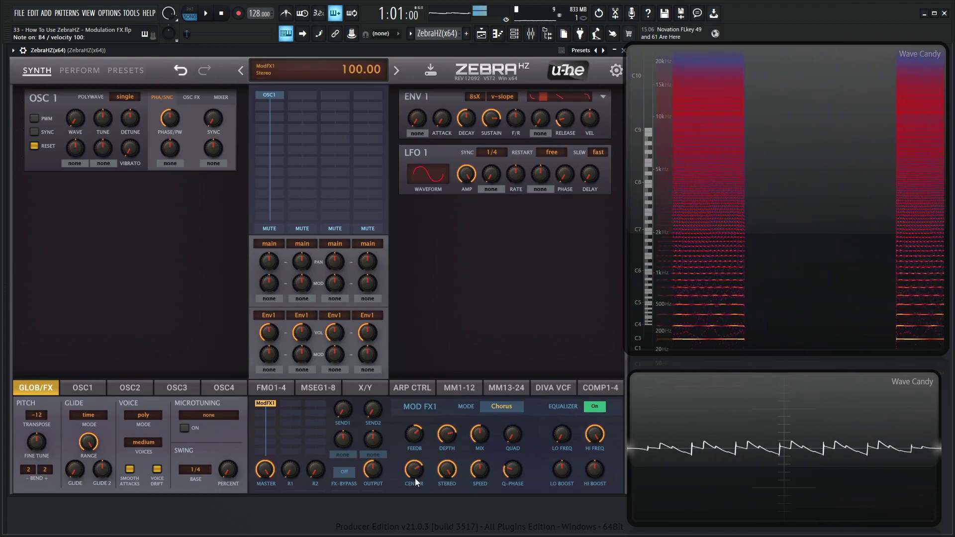
{"action": "left_click_drag", "start_coordinate": [375, 471], "coordinate": [375, 458]}
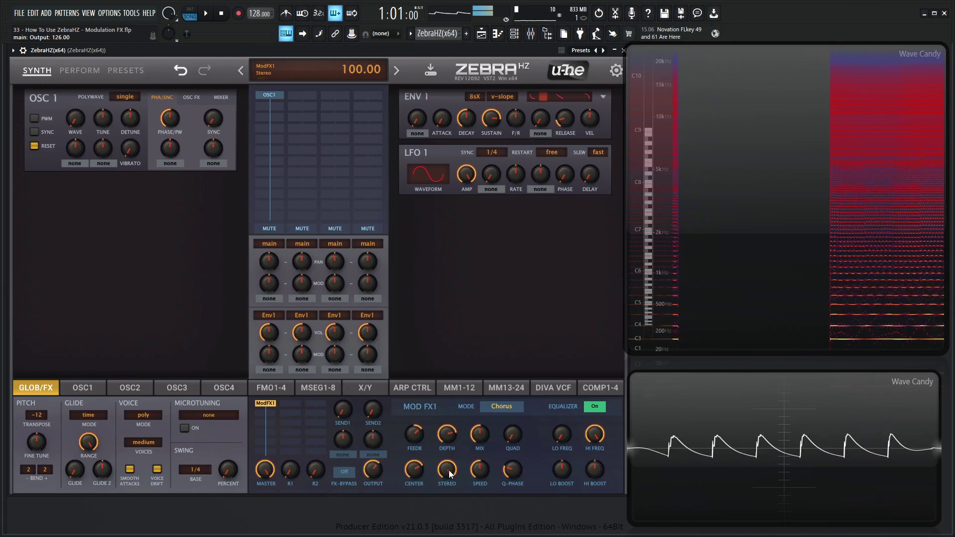
Reset chorus stereo to 50, audition a note, then narrow stereo to 15.
{"action": "left_click_drag", "start_coordinate": [449, 470], "coordinate": [449, 472]}
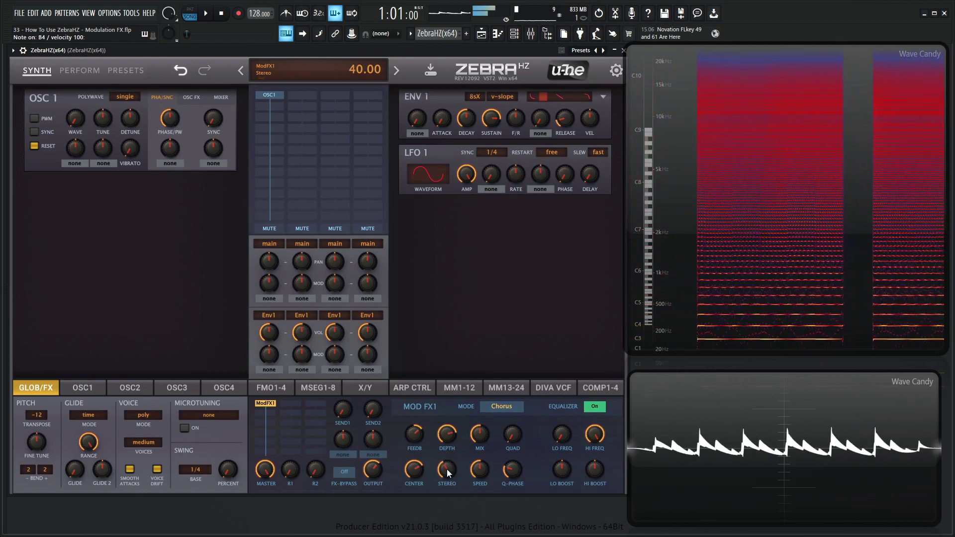
{"action": "double_click", "coordinate": [447, 473]}
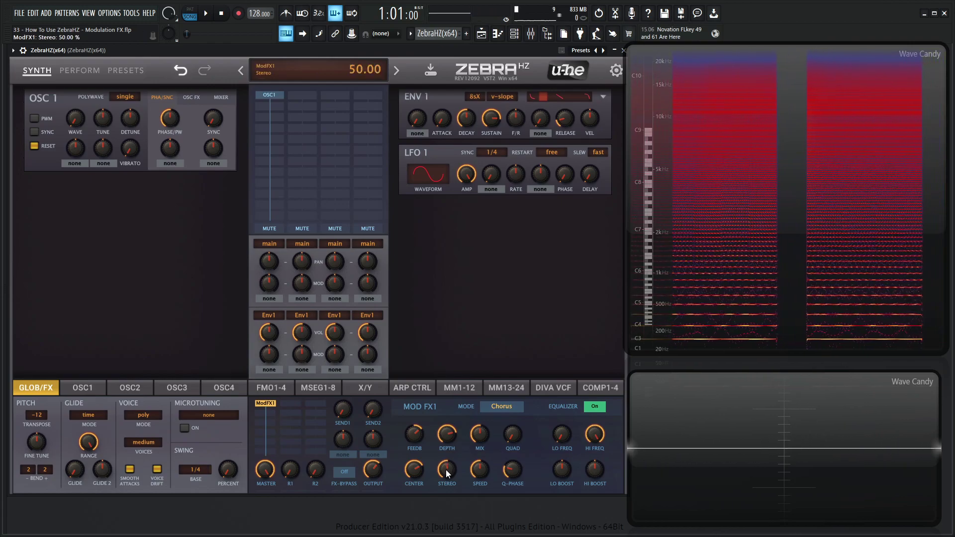
{"action": "key", "text": "m"}
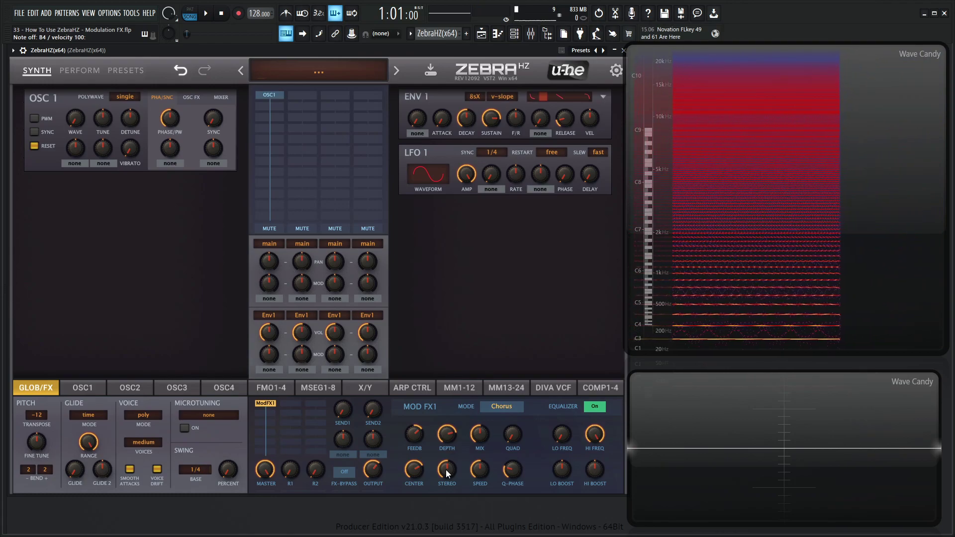
{"action": "mouse_move", "coordinate": [446, 472]}
{"action": "left_mouse_down"}
{"action": "mouse_move", "coordinate": [446, 496]}
{"action": "mouse_move", "coordinate": [447, 484]}
{"action": "left_mouse_up"}
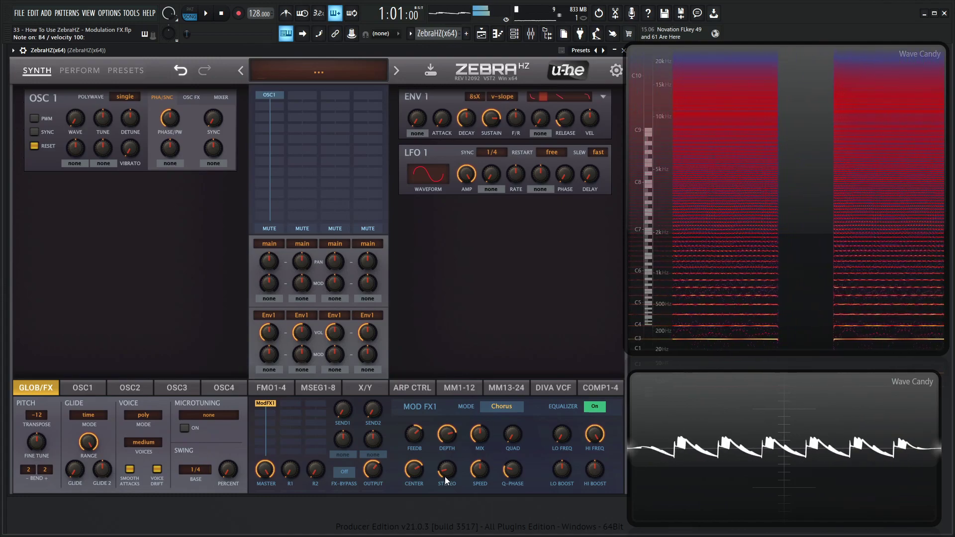
{"action": "mouse_move", "coordinate": [472, 436]}
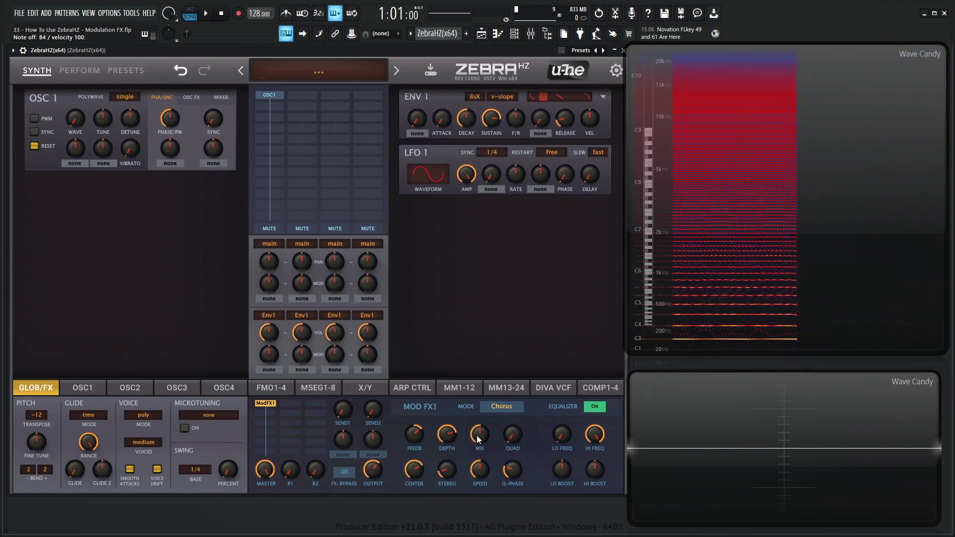
Push chorus mix to 97.50 and widen chorus stereo spread to 86.50.
{"action": "left_click_drag", "start_coordinate": [476, 434], "coordinate": [481, 415]}
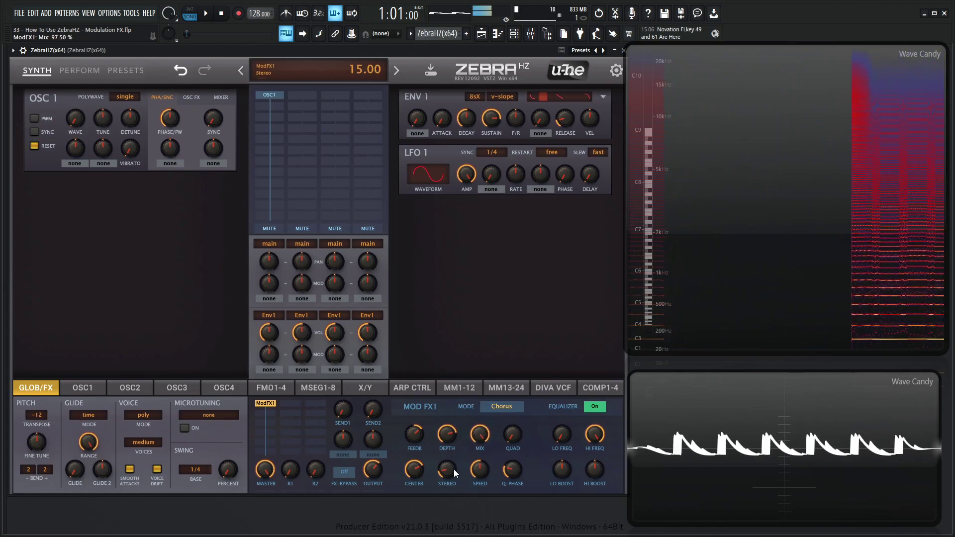
{"action": "left_click_drag", "start_coordinate": [454, 470], "coordinate": [439, 395]}
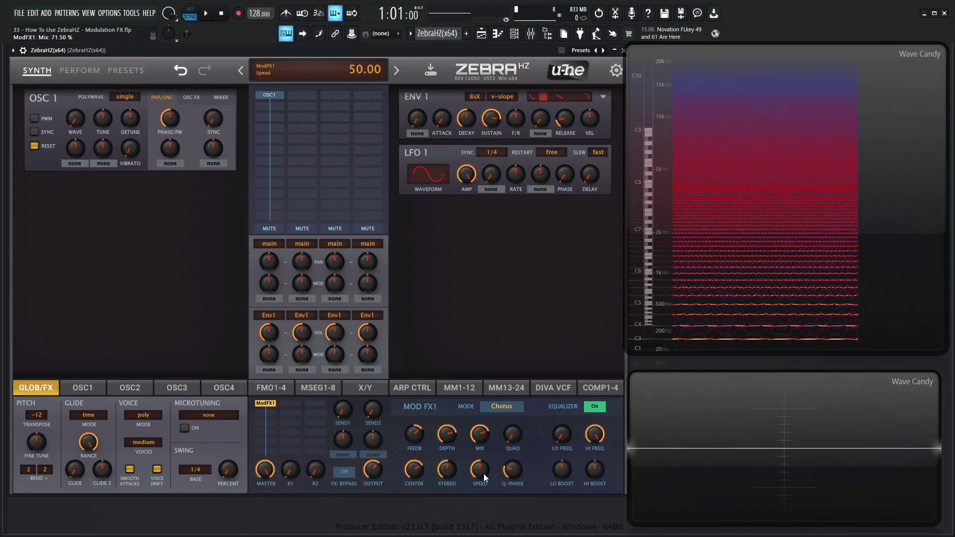
Sweep chorus speed through maximum, 38.50 and zero, then settle it at 85.00.
{"action": "left_click_drag", "start_coordinate": [486, 478], "coordinate": [488, 413]}
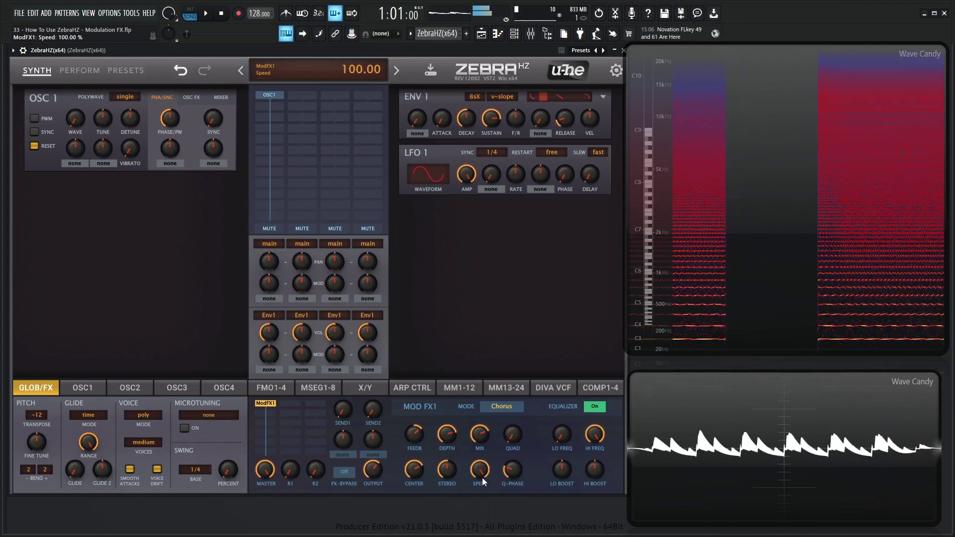
{"action": "left_click_drag", "start_coordinate": [483, 473], "coordinate": [484, 532]}
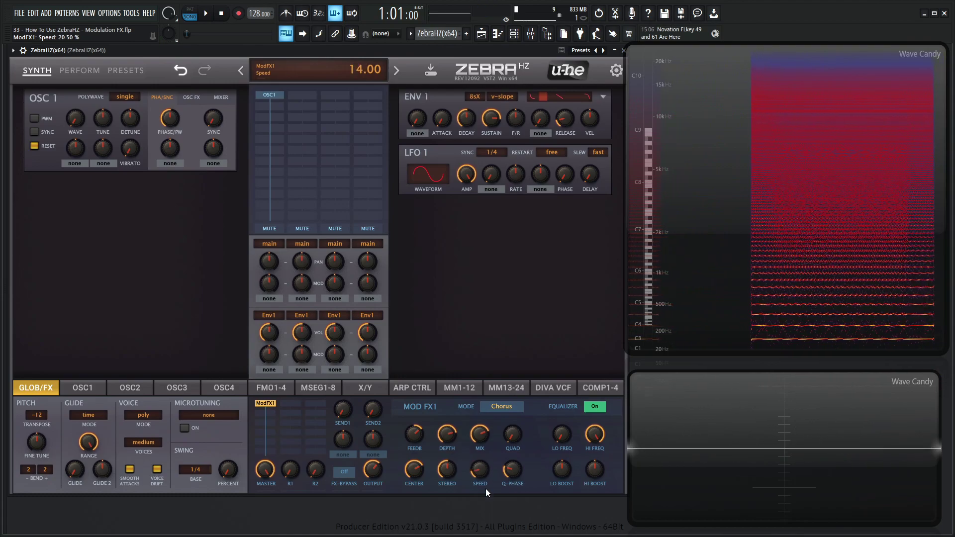
{"action": "left_click_drag", "start_coordinate": [486, 490], "coordinate": [482, 481]}
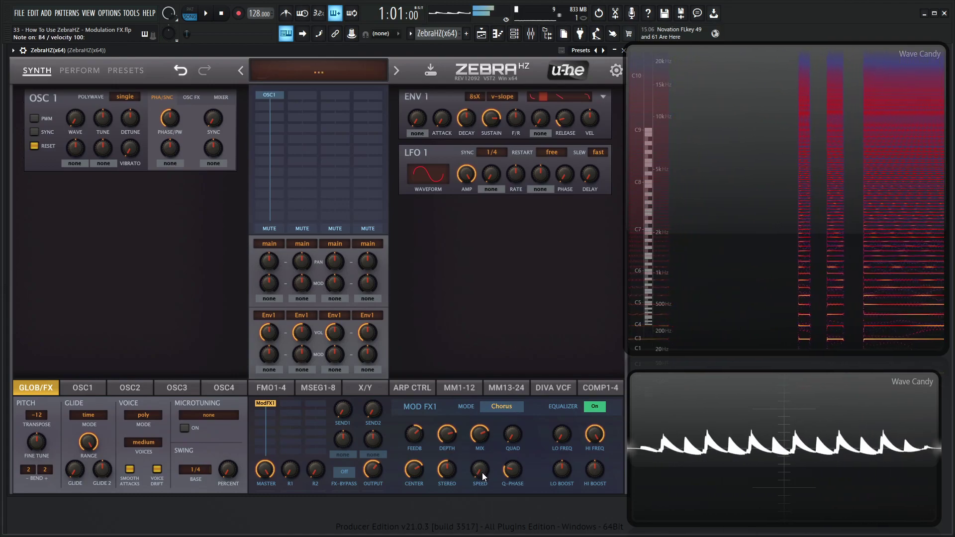
{"action": "left_click_drag", "start_coordinate": [483, 477], "coordinate": [488, 347]}
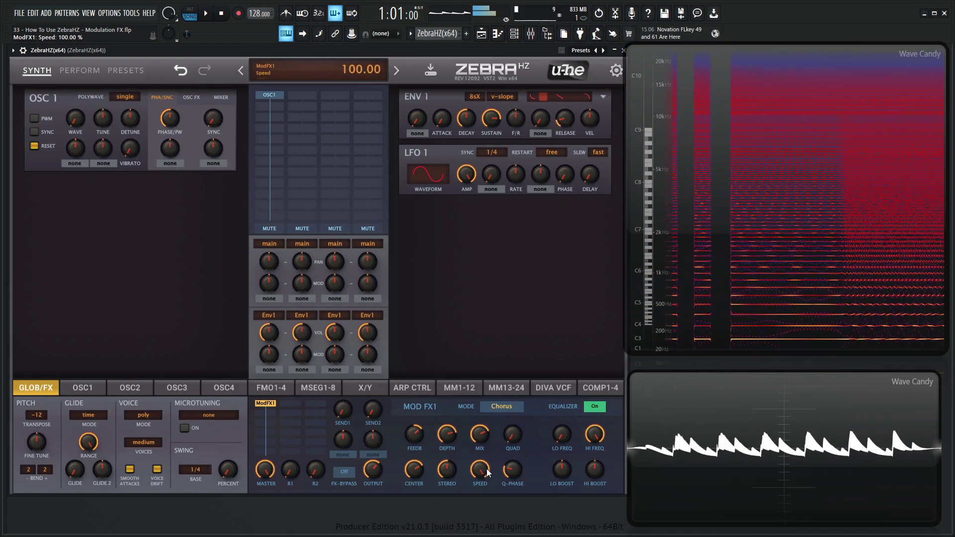
{"action": "left_click_drag", "start_coordinate": [487, 468], "coordinate": [485, 485]}
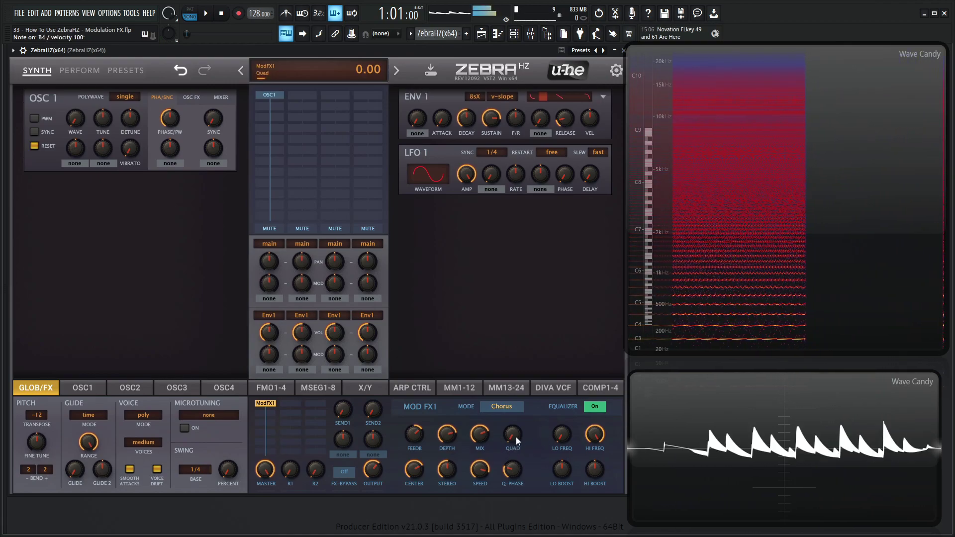
Set chorus quad to 46.50 and quad phase to 61.50.
{"action": "mouse_move", "coordinate": [515, 437]}
{"action": "left_mouse_down"}
{"action": "mouse_move", "coordinate": [513, 386]}
{"action": "mouse_move", "coordinate": [516, 437]}
{"action": "left_mouse_up"}
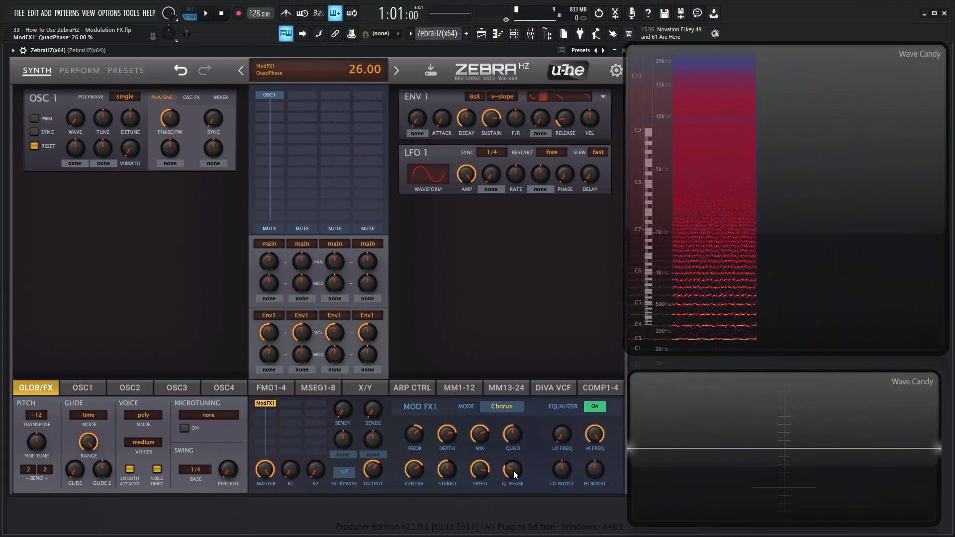
{"action": "mouse_move", "coordinate": [515, 474]}
{"action": "left_mouse_down"}
{"action": "mouse_move", "coordinate": [516, 427]}
{"action": "mouse_move", "coordinate": [515, 465]}
{"action": "mouse_move", "coordinate": [512, 450]}
{"action": "mouse_move", "coordinate": [510, 459]}
{"action": "left_mouse_up"}
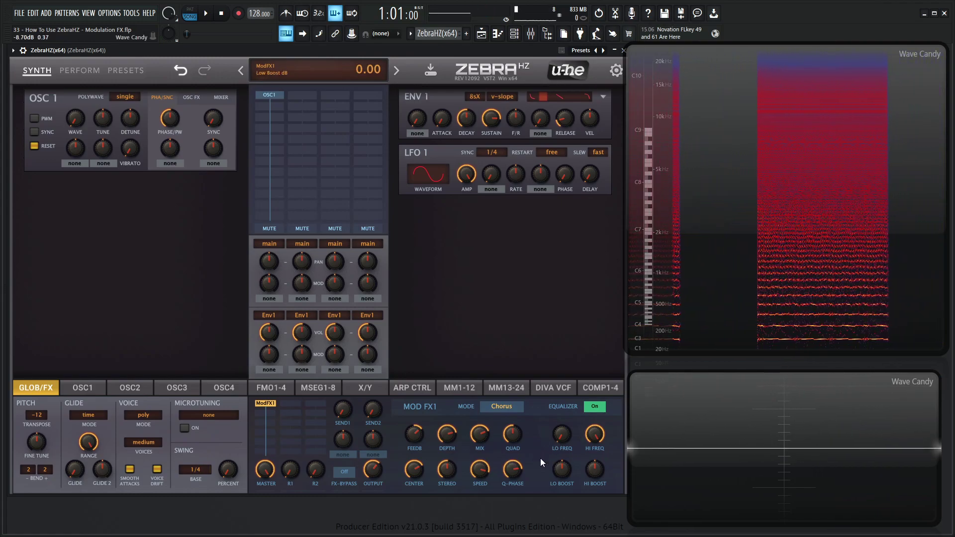
A/B the chorus equalizer, then raise the low corner frequency and low boost to 12 dB.
{"action": "left_click", "coordinate": [595, 407]}
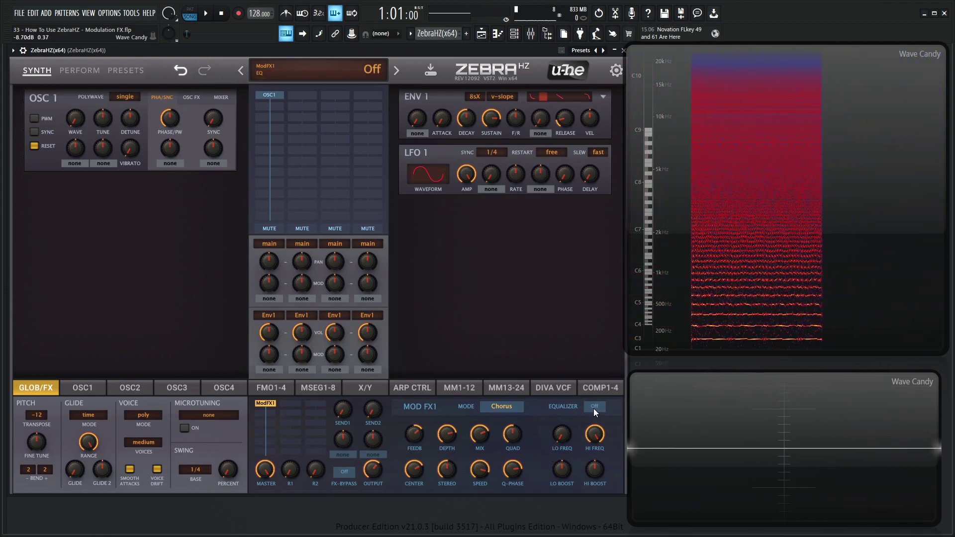
{"action": "left_click", "coordinate": [595, 407]}
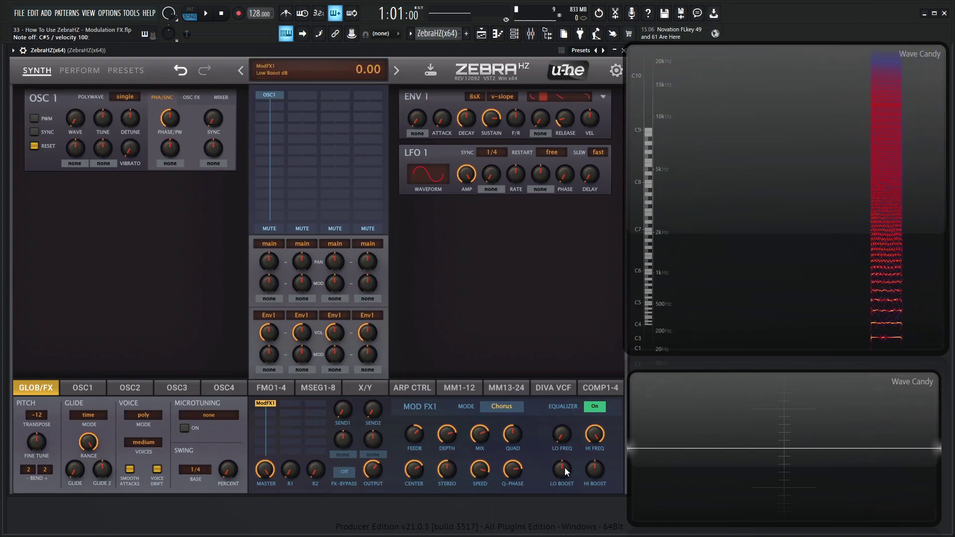
{"action": "left_click_drag", "start_coordinate": [569, 451], "coordinate": [564, 420]}
{"action": "left_click_drag", "start_coordinate": [563, 469], "coordinate": [564, 433]}
Compare the equalizer on and off several times, leaving it on, then open the patch init options.
{"action": "left_click", "coordinate": [593, 406]}
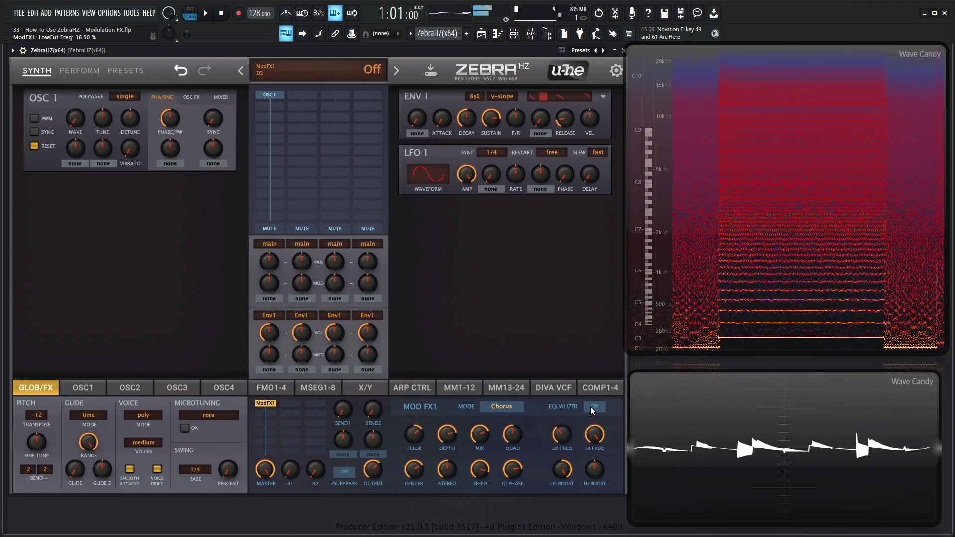
{"action": "left_click", "coordinate": [593, 407]}
{"action": "left_click", "coordinate": [592, 407]}
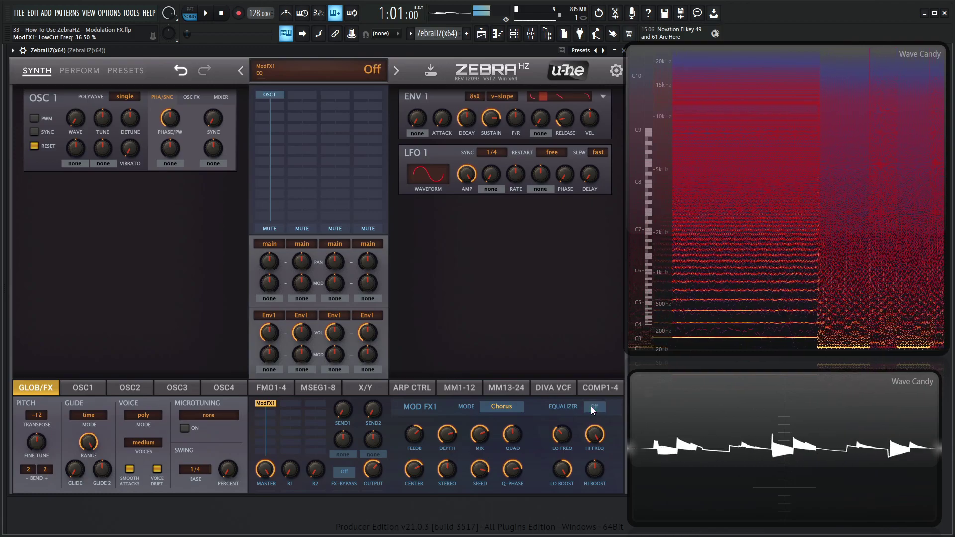
{"action": "left_click", "coordinate": [592, 407]}
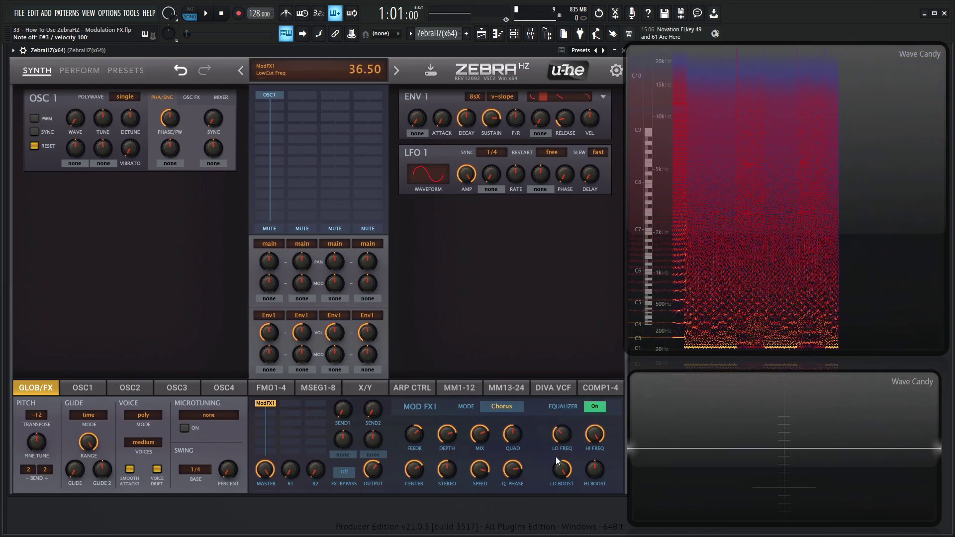
{"action": "left_click", "coordinate": [595, 409]}
{"action": "left_click", "coordinate": [596, 408]}
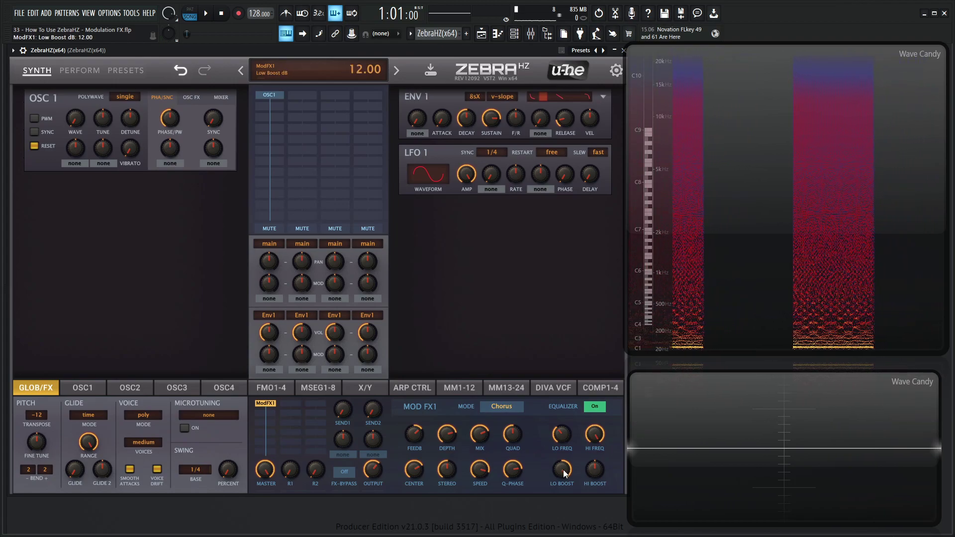
{"action": "left_click", "coordinate": [344, 73]}
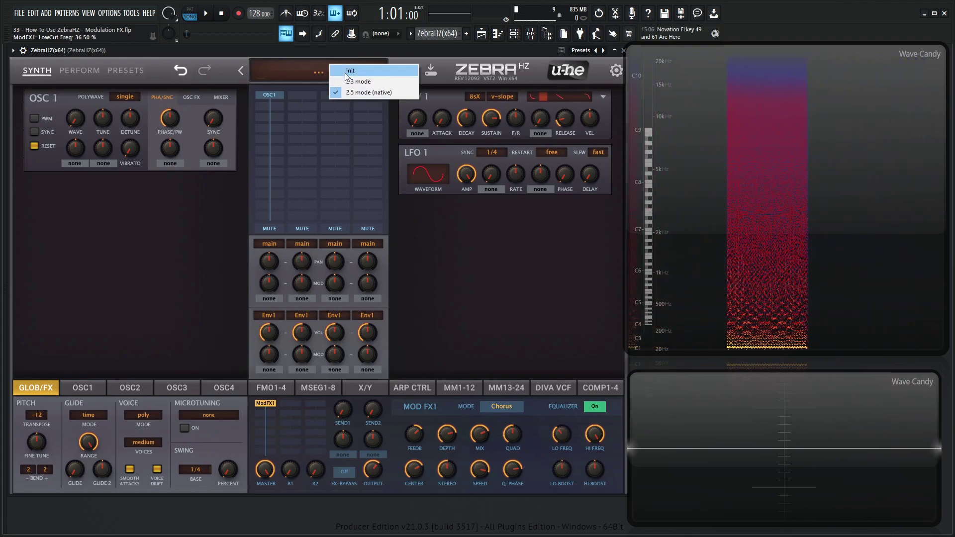
Reset the patch to init, re-enable oscillator 1 phase reset, and show ModFX1 chorus settings.
{"action": "left_click", "coordinate": [344, 74]}
{"action": "left_click", "coordinate": [35, 145]}
{"action": "left_click", "coordinate": [36, 144]}
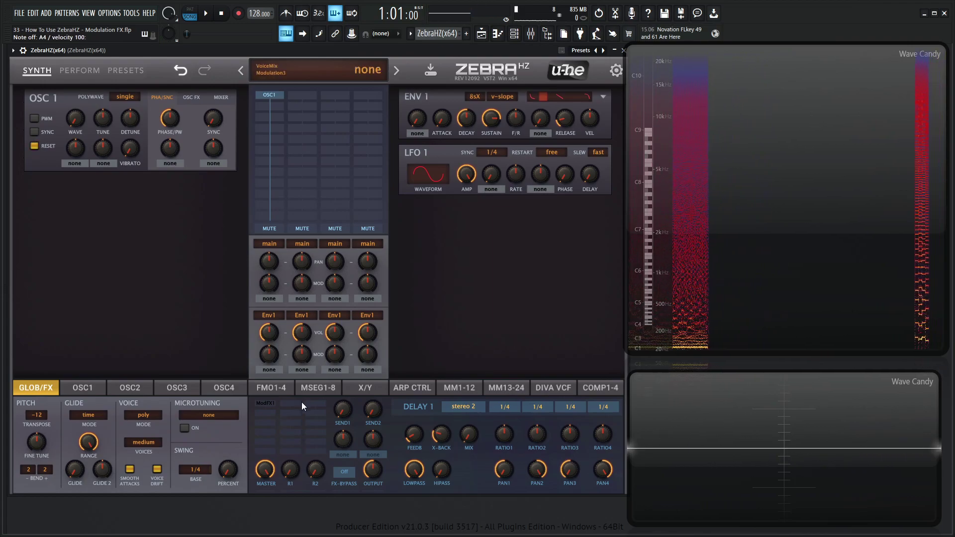
{"action": "left_click", "coordinate": [264, 404]}
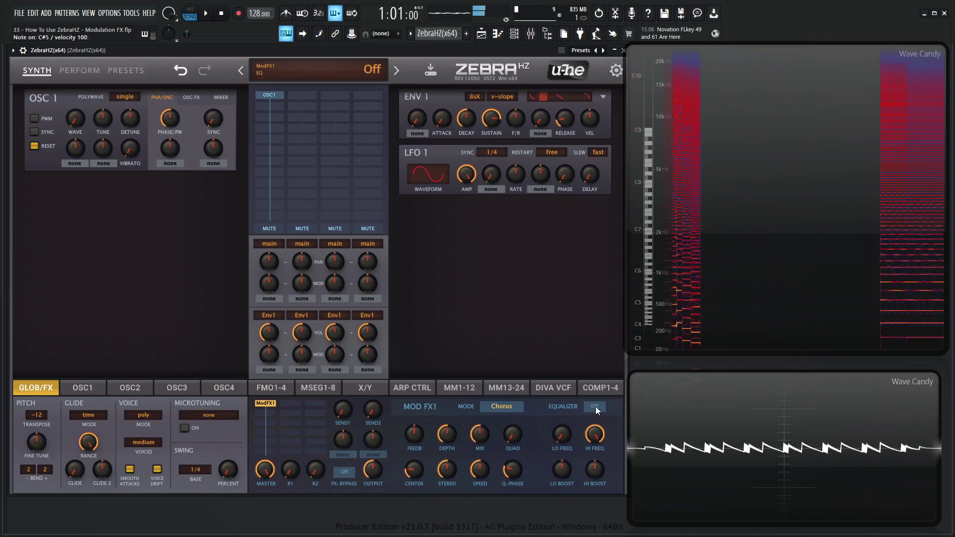
A/B the chorus equalizer repeatedly and lower its high cut to 78.50, leaving it on.
{"action": "left_click", "coordinate": [596, 406]}
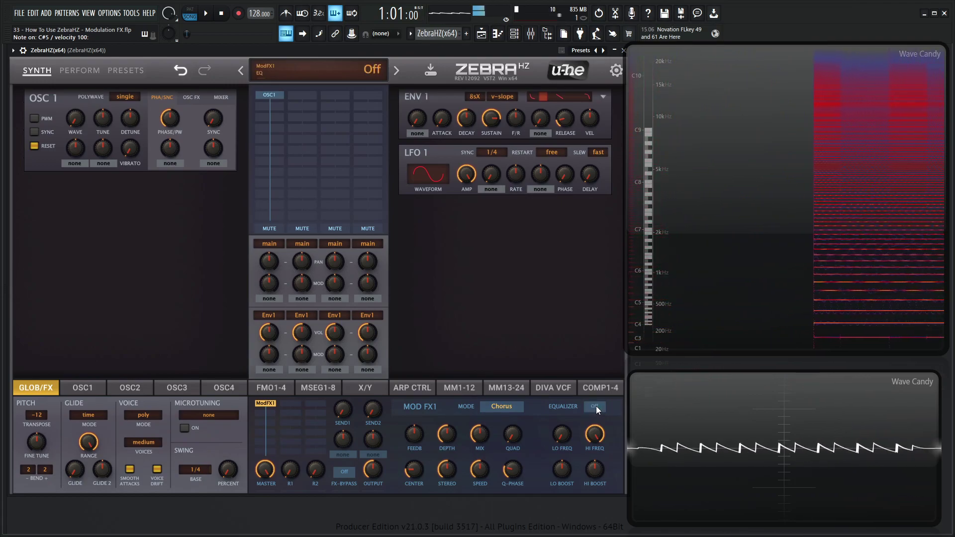
{"action": "left_click", "coordinate": [596, 407]}
{"action": "left_click", "coordinate": [597, 406]}
{"action": "left_click", "coordinate": [596, 406]}
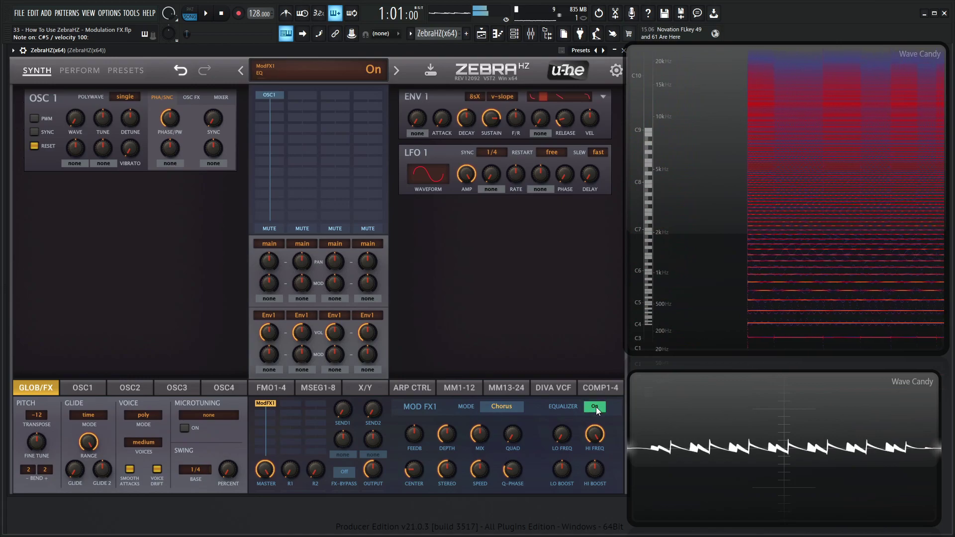
{"action": "mouse_move", "coordinate": [595, 435]}
{"action": "left_mouse_down"}
{"action": "mouse_move", "coordinate": [599, 456]}
{"action": "mouse_move", "coordinate": [601, 436]}
{"action": "left_mouse_up"}
{"action": "left_click", "coordinate": [596, 408]}
{"action": "left_click", "coordinate": [597, 408]}
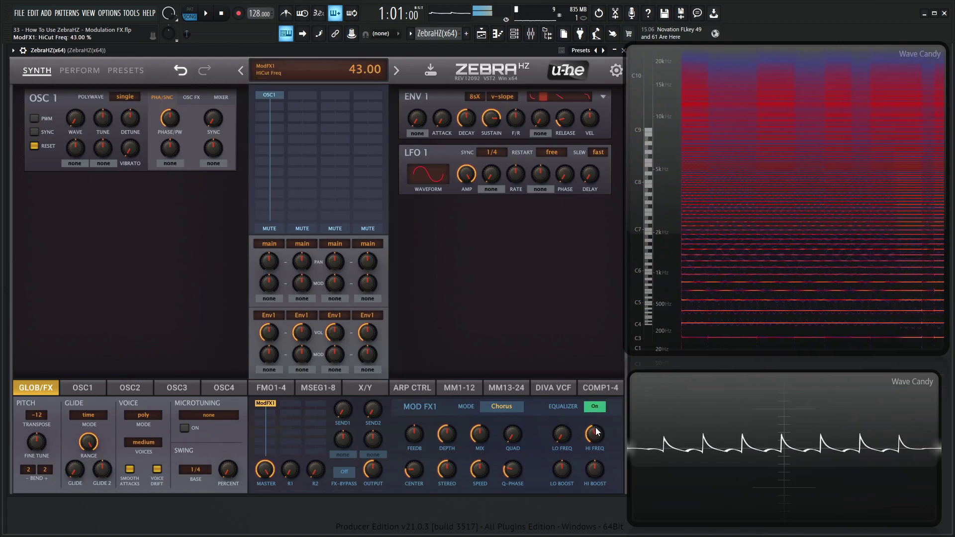
{"action": "left_click", "coordinate": [599, 407]}
{"action": "left_click", "coordinate": [600, 409]}
{"action": "left_click", "coordinate": [599, 408]}
{"action": "left_click", "coordinate": [599, 408]}
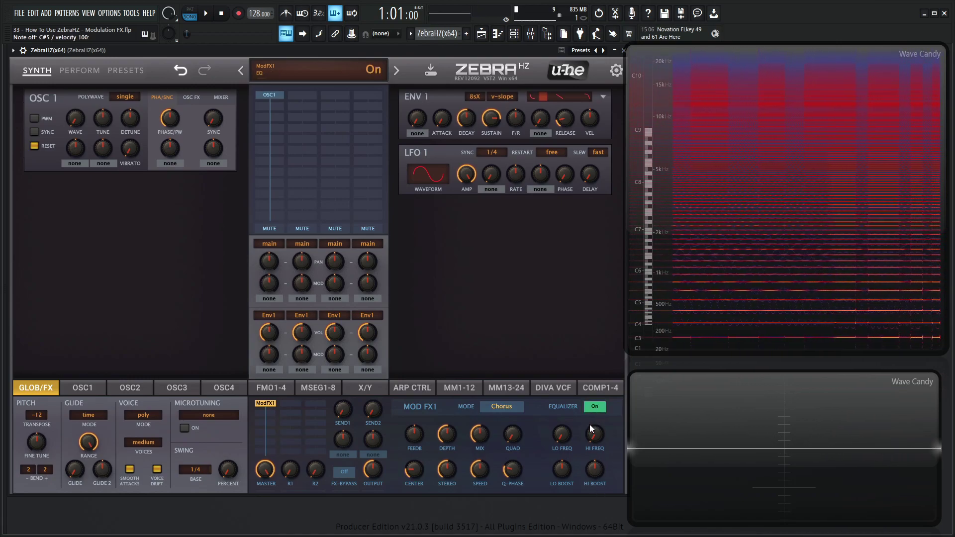
Lower the equalizer high cut to about 61 and compare again, ending with the equalizer on.
{"action": "left_click_drag", "start_coordinate": [592, 437], "coordinate": [597, 370]}
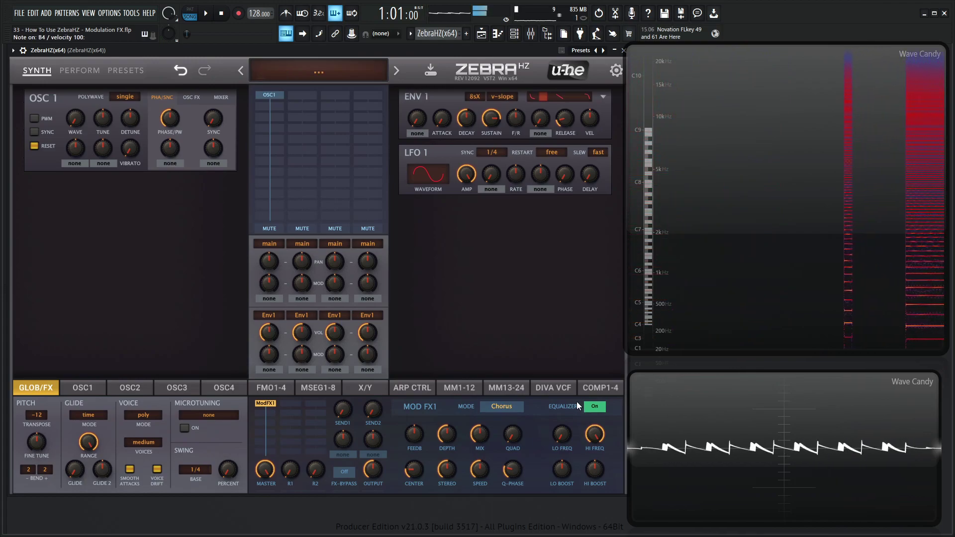
{"action": "left_click", "coordinate": [593, 406]}
{"action": "left_click", "coordinate": [594, 406]}
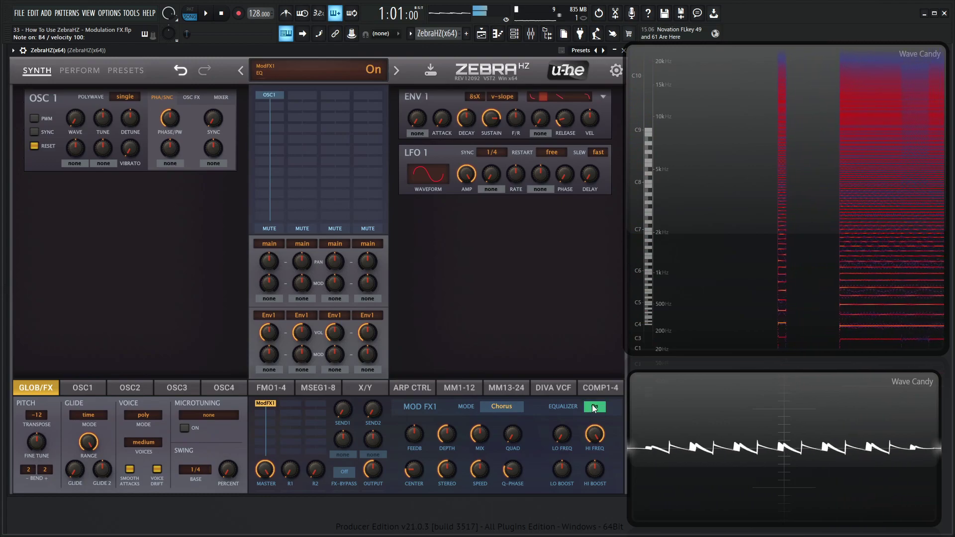
{"action": "left_click", "coordinate": [593, 406]}
{"action": "left_click", "coordinate": [593, 406]}
{"action": "left_click", "coordinate": [592, 407]}
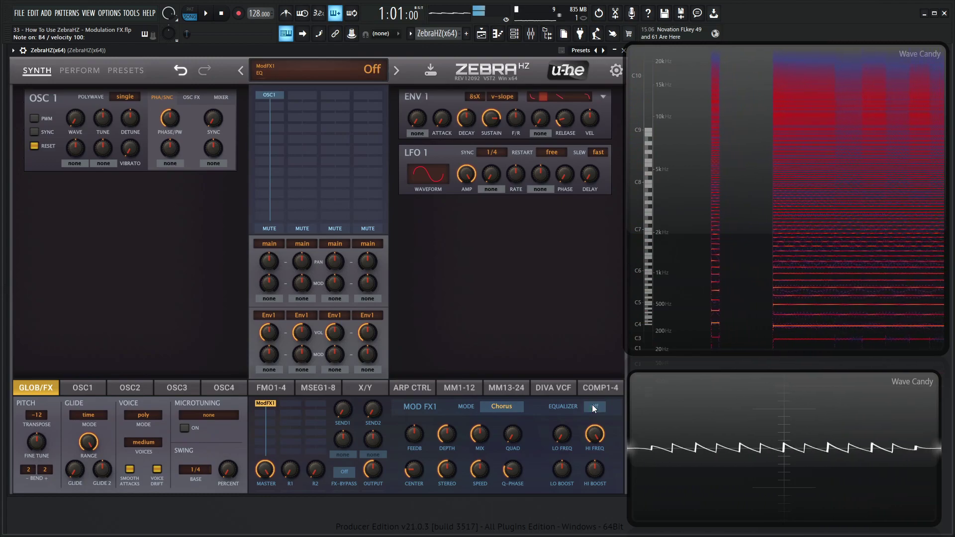
{"action": "left_click", "coordinate": [587, 407]}
Switch the modulation effect mode from Chorus to Phaser.
{"action": "left_click", "coordinate": [512, 407]}
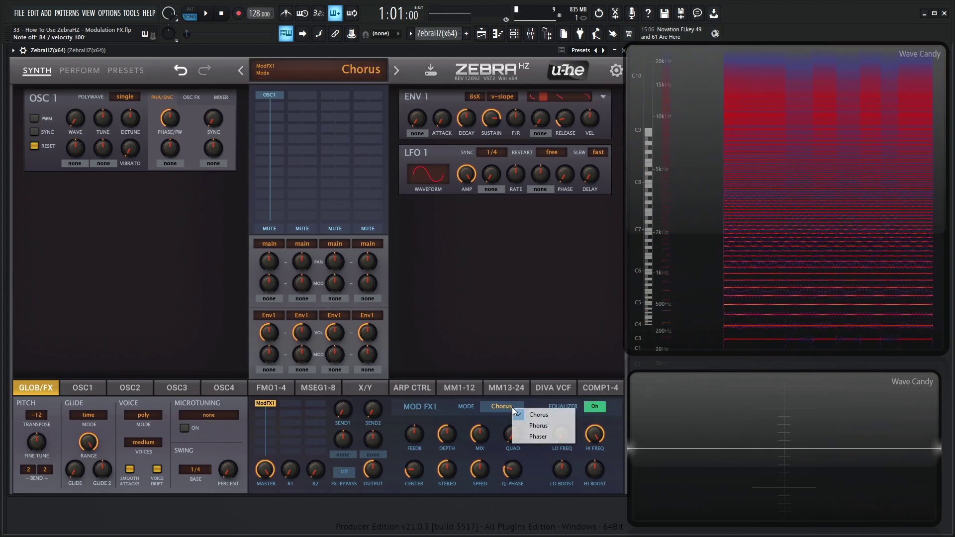
{"action": "left_click", "coordinate": [545, 436]}
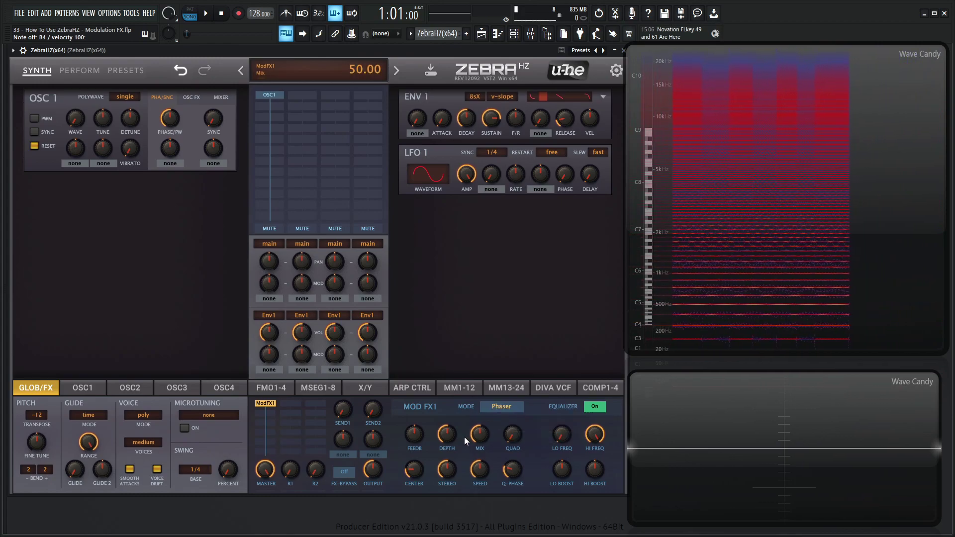
{"action": "left_click", "coordinate": [418, 463]}
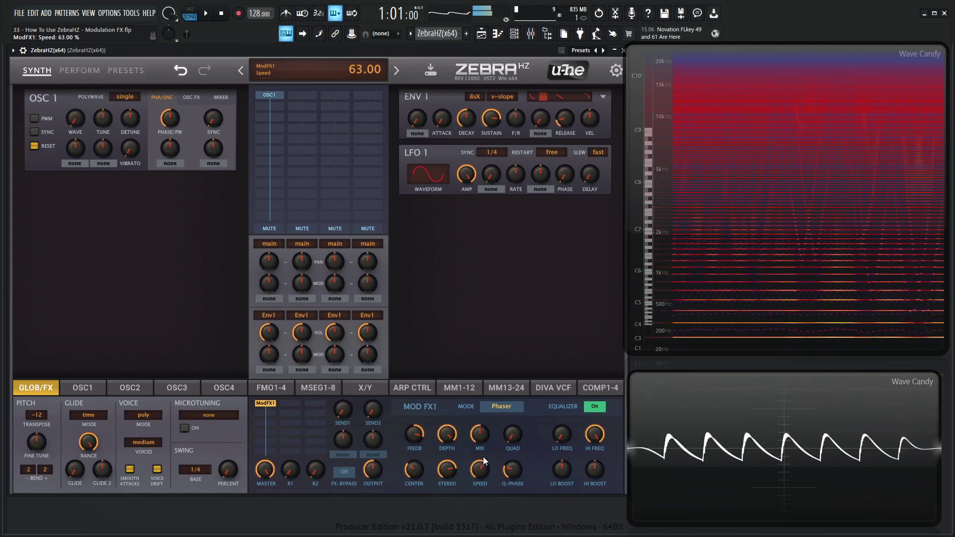
Push phaser speed to maximum, set mix near 94, and return center to mid-range.
{"action": "left_click_drag", "start_coordinate": [482, 442], "coordinate": [480, 422]}
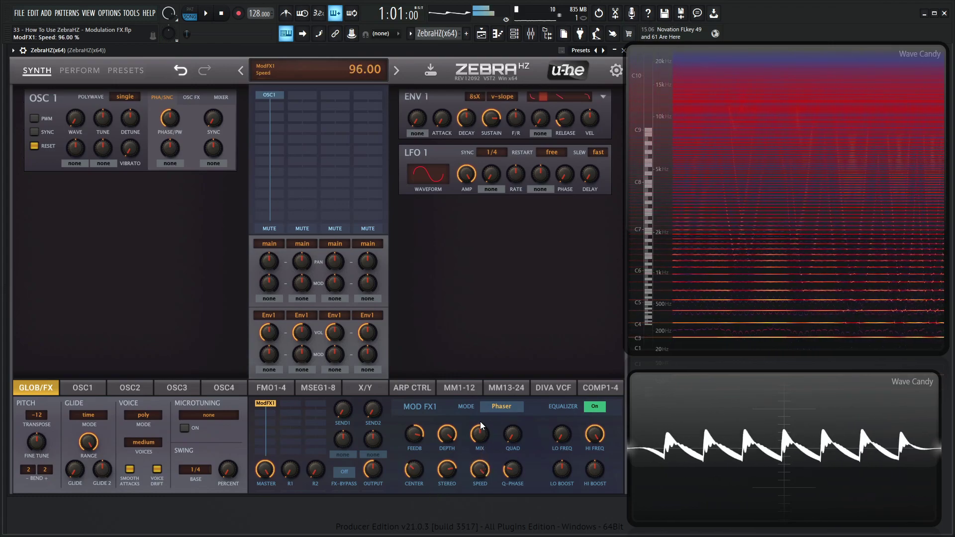
{"action": "left_click_drag", "start_coordinate": [482, 505], "coordinate": [478, 384]}
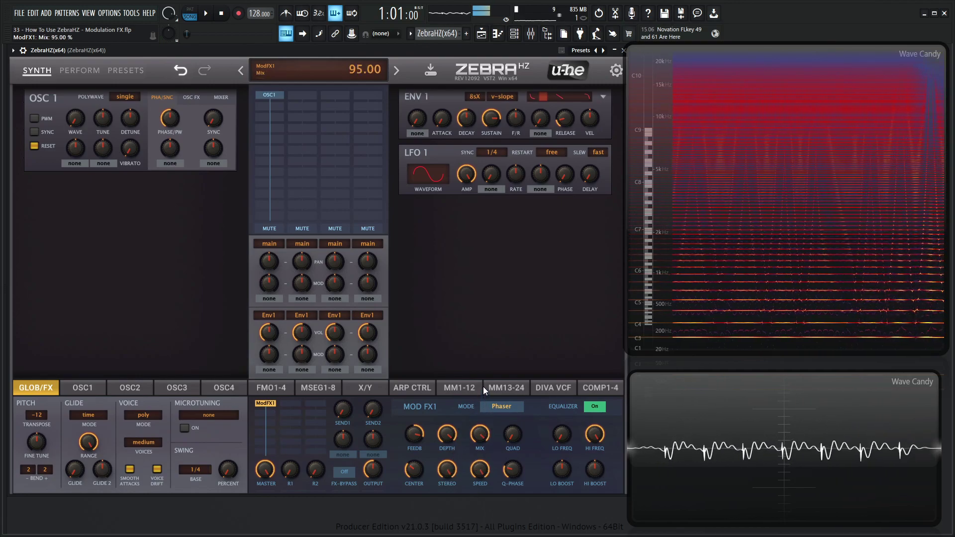
{"action": "left_click_drag", "start_coordinate": [483, 388], "coordinate": [483, 390]}
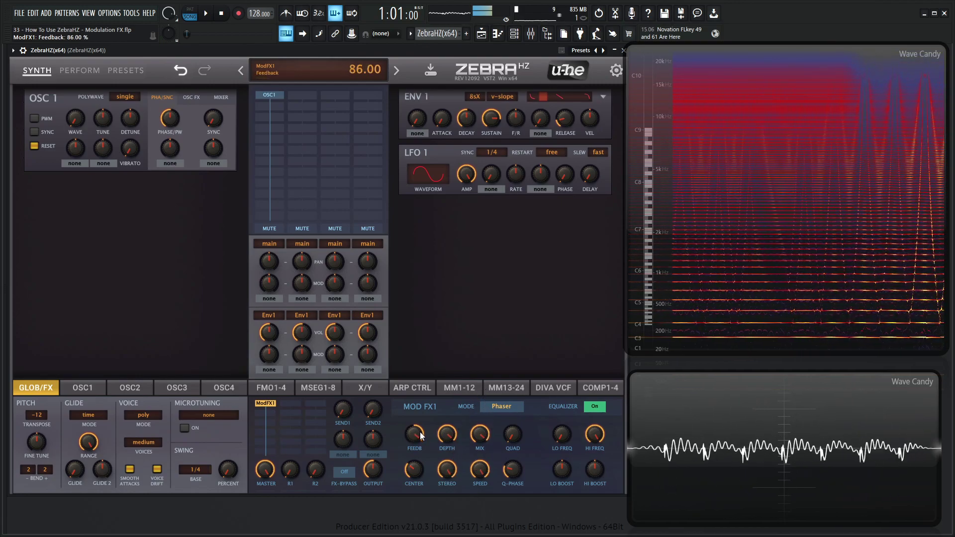
{"action": "left_click_drag", "start_coordinate": [418, 466], "coordinate": [416, 482]}
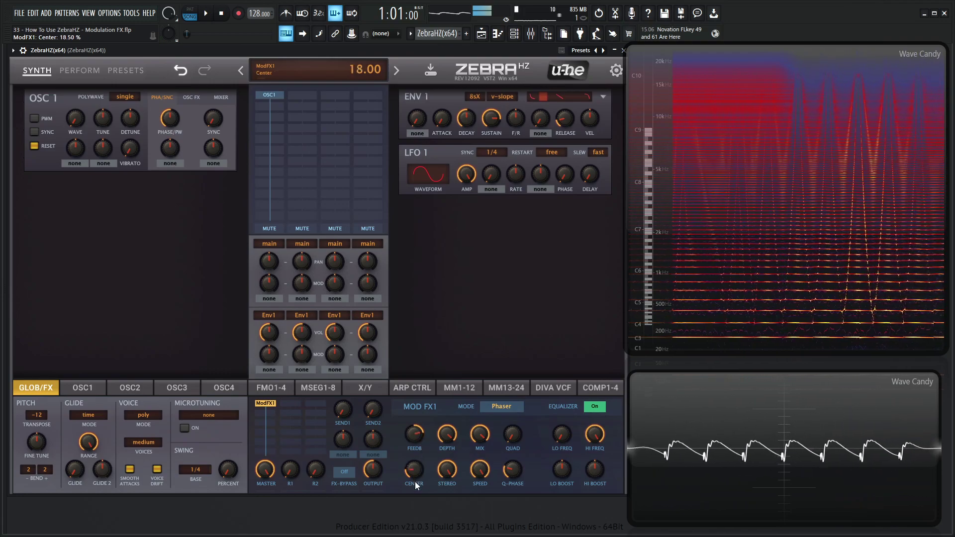
{"action": "mouse_move", "coordinate": [418, 433]}
{"action": "left_mouse_down"}
{"action": "mouse_move", "coordinate": [420, 423]}
{"action": "mouse_move", "coordinate": [419, 444]}
{"action": "left_mouse_up"}
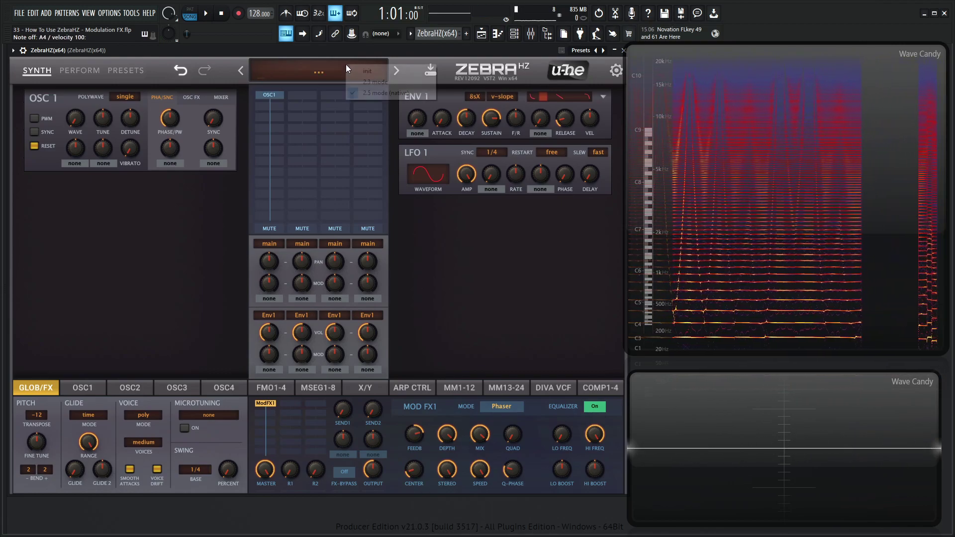
Reload the Init patch, then set the ModFX1 chorus feedback to 26 and center to 56.
{"action": "left_click", "coordinate": [241, 71]}
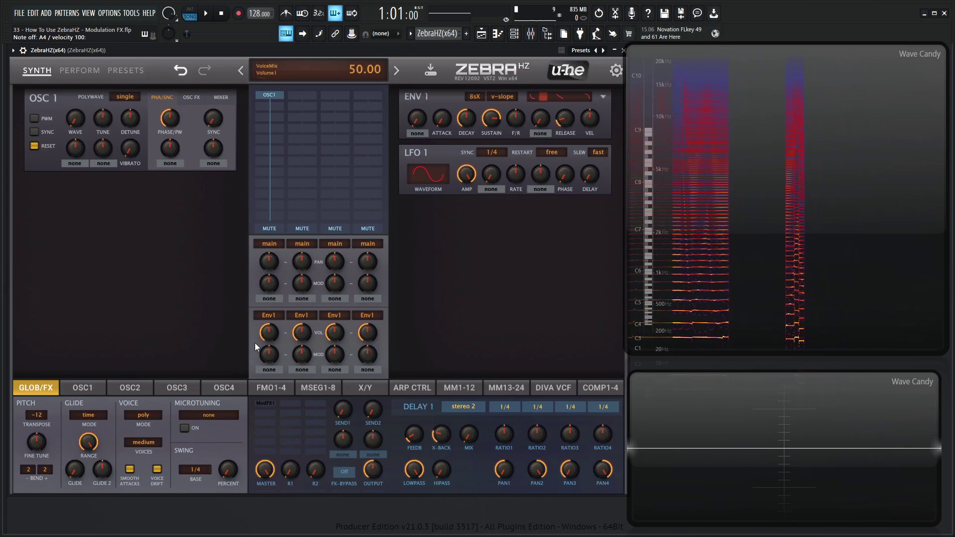
{"action": "left_click", "coordinate": [265, 404]}
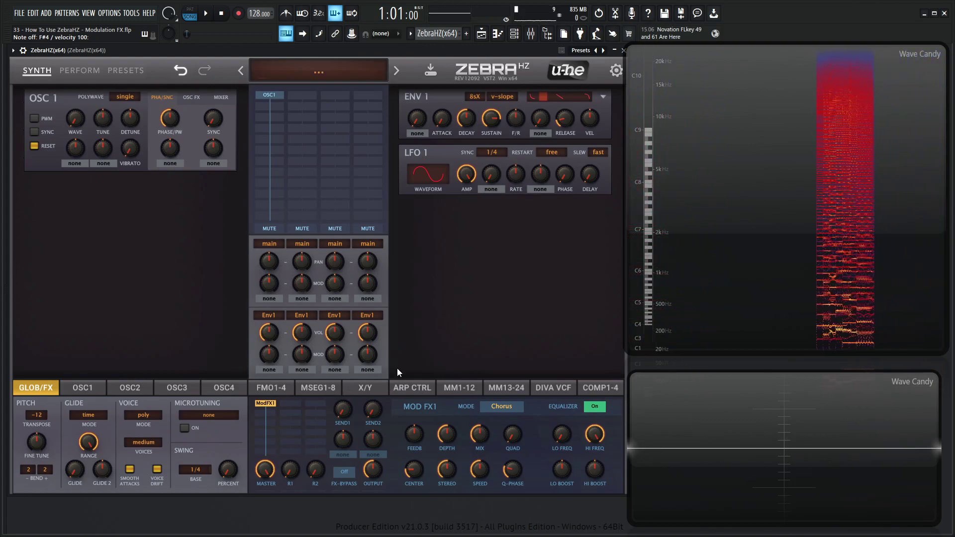
{"action": "scroll", "coordinate": [417, 428], "scroll_direction": "up", "scroll_amount": 5}
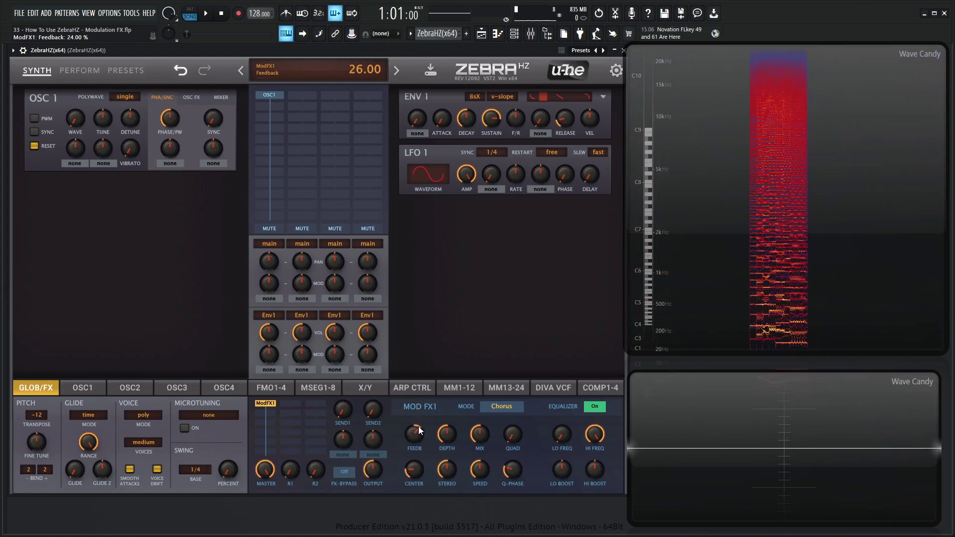
{"action": "left_click_drag", "start_coordinate": [420, 464], "coordinate": [449, 429]}
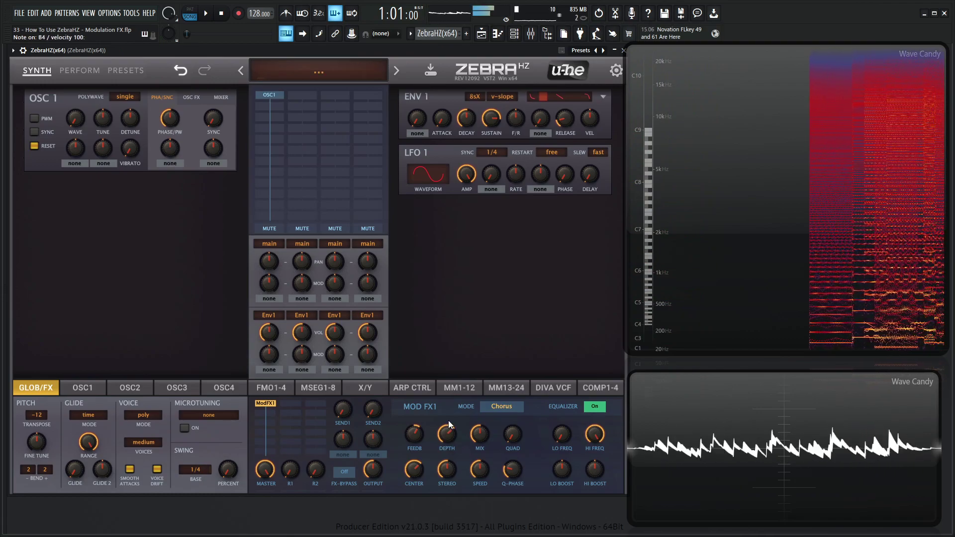
Give ENV 1 a quadric slope, release about 50 and attack 17, and raise the chorus EQ low frequency.
{"action": "left_click", "coordinate": [499, 97]}
{"action": "left_click", "coordinate": [526, 104]}
{"action": "left_click_drag", "start_coordinate": [564, 123], "coordinate": [564, 90]}
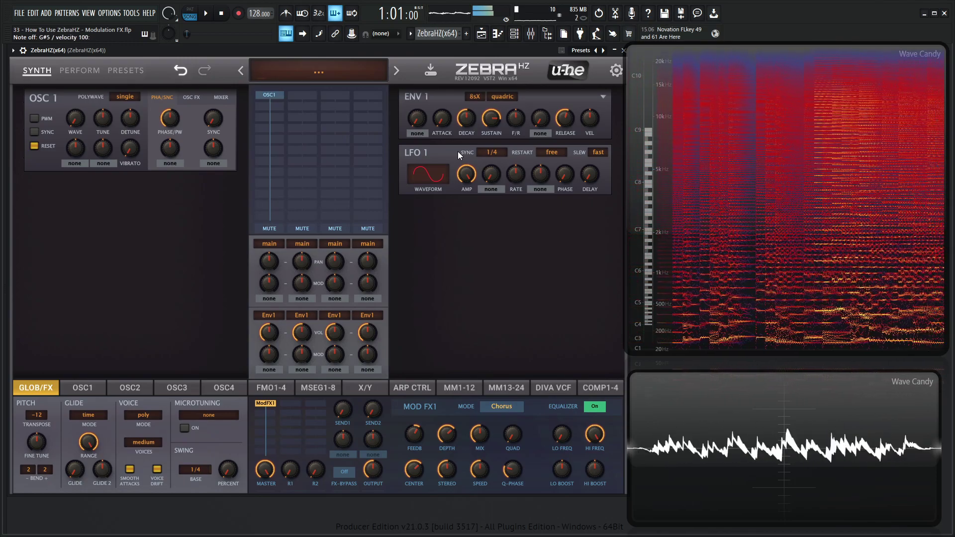
{"action": "left_click_drag", "start_coordinate": [454, 111], "coordinate": [446, 98]}
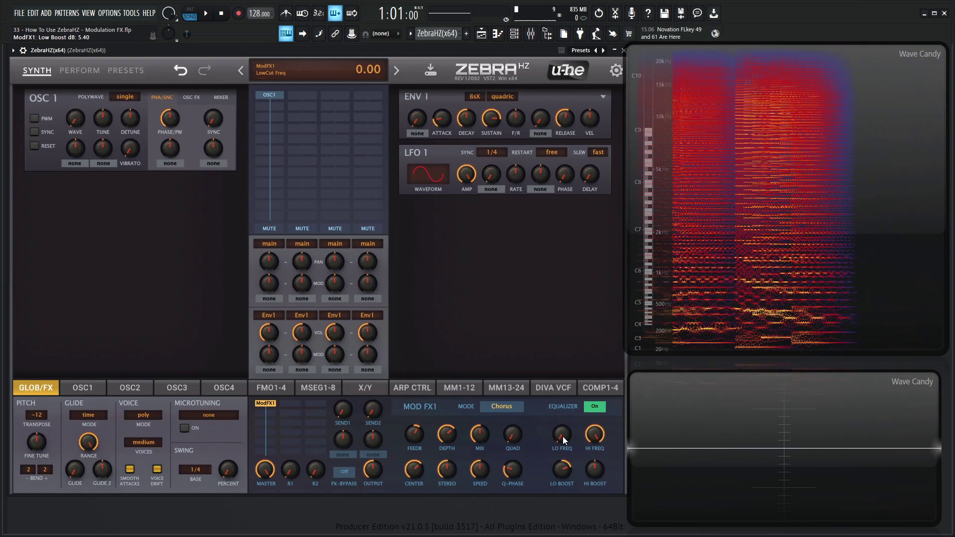
{"action": "scroll", "coordinate": [560, 421], "scroll_direction": "up", "scroll_amount": 11}
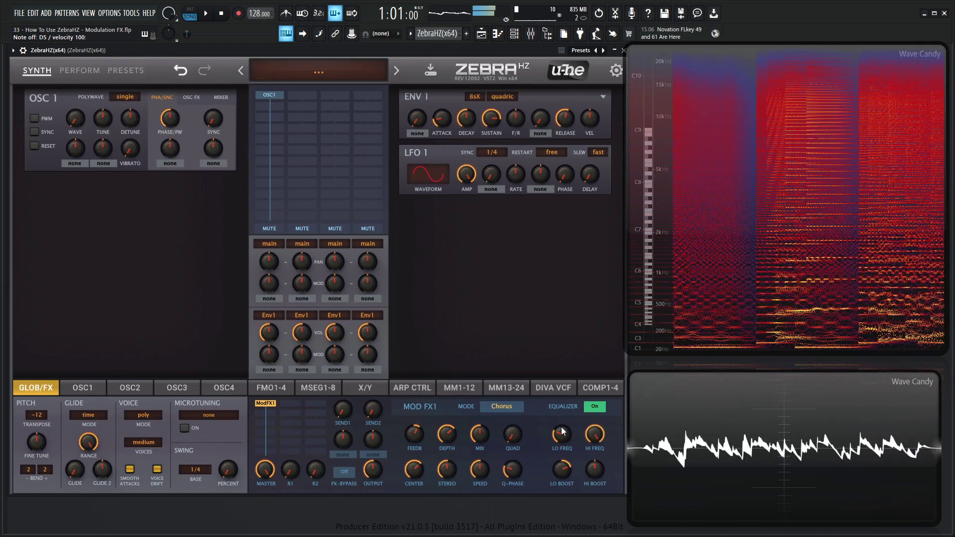
Set oscillator 1 to dual polywave with mixer width about 83.5 and detune 2.00.
{"action": "mouse_move", "coordinate": [132, 118]}
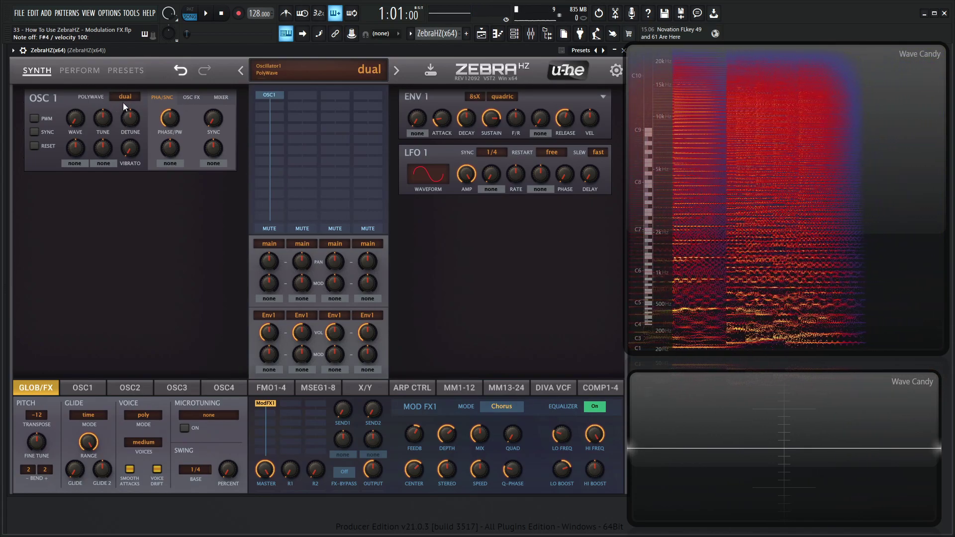
{"action": "left_click", "coordinate": [218, 98]}
{"action": "left_click_drag", "start_coordinate": [218, 119], "coordinate": [206, 84]}
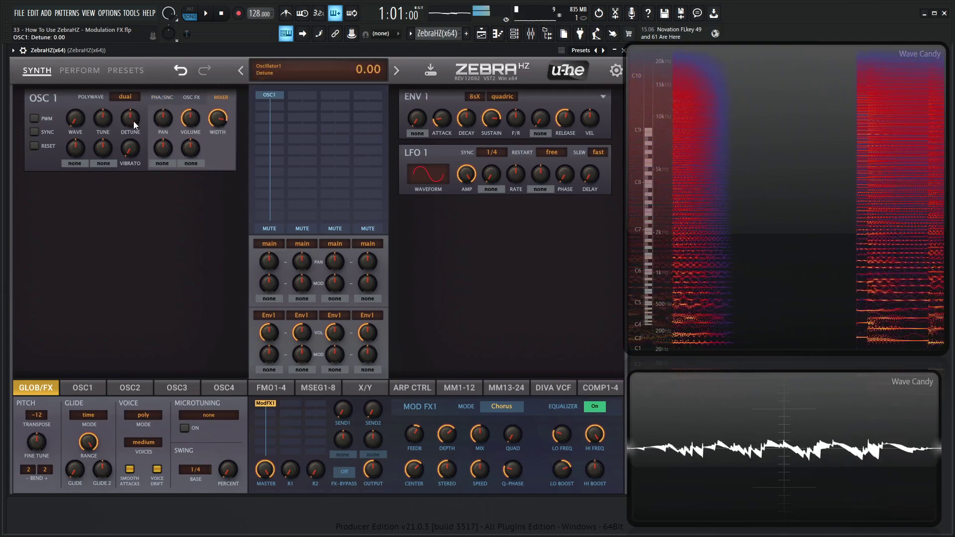
{"action": "left_click_drag", "start_coordinate": [134, 121], "coordinate": [134, 118]}
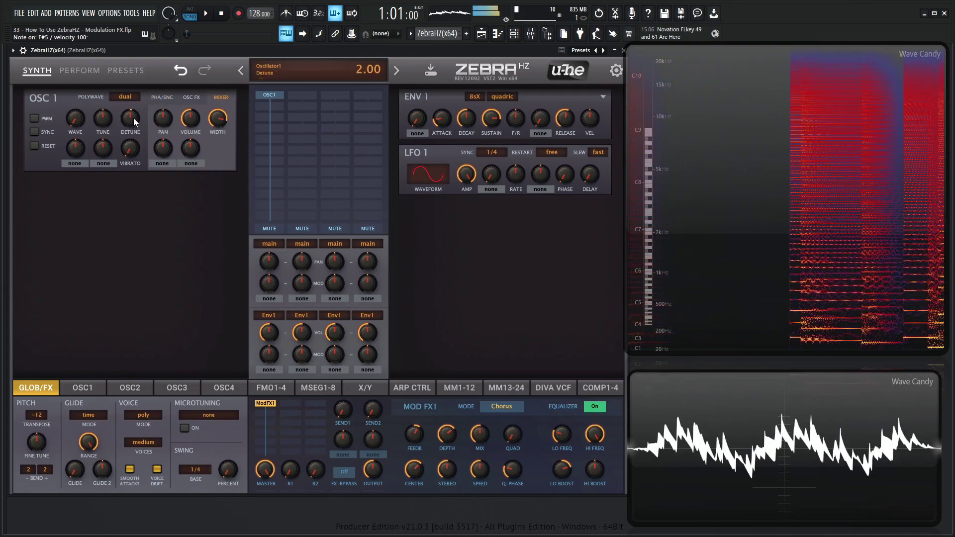